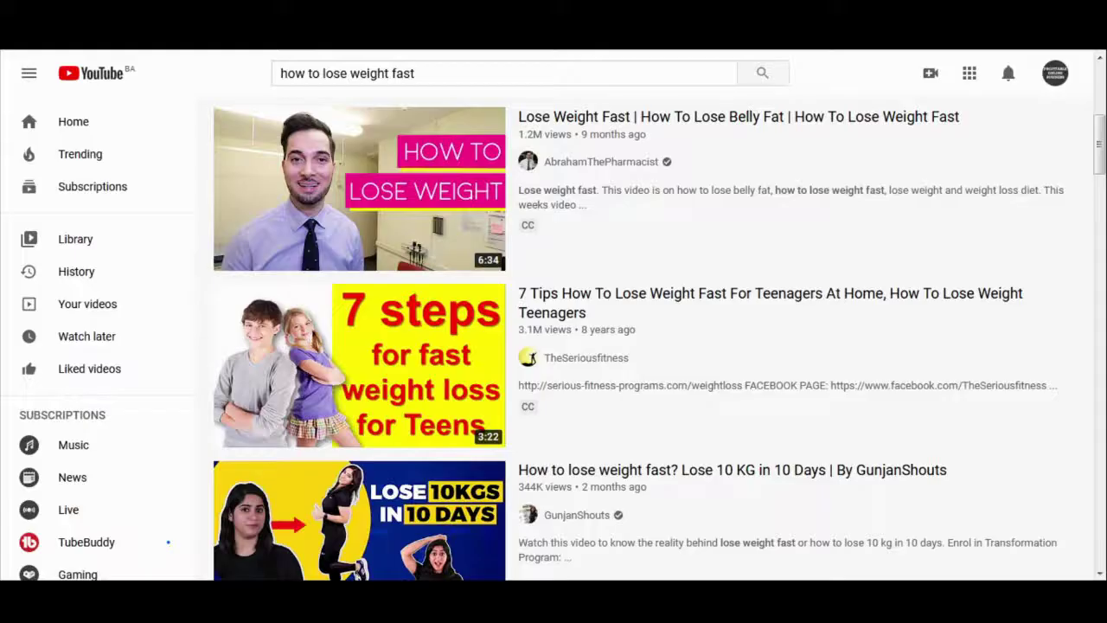
Scroll down the 'how to lose weight fast' YouTube results to review the videos.
scroll(510, 239, "down", 1)
scroll(510, 239, "down", 20)
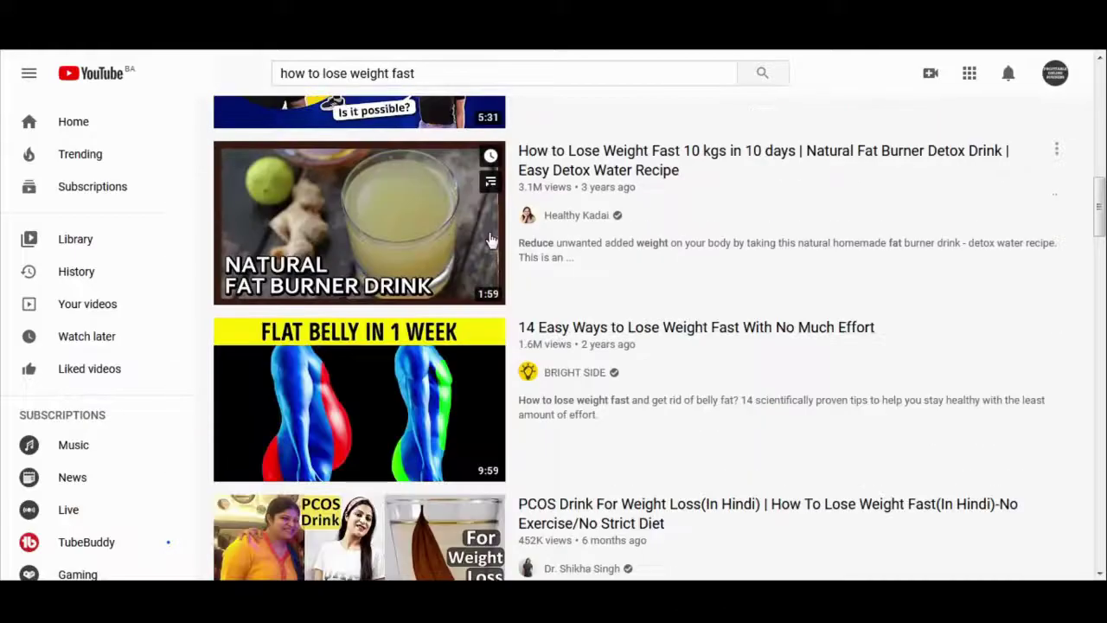
scroll(630, 304, "down", 15)
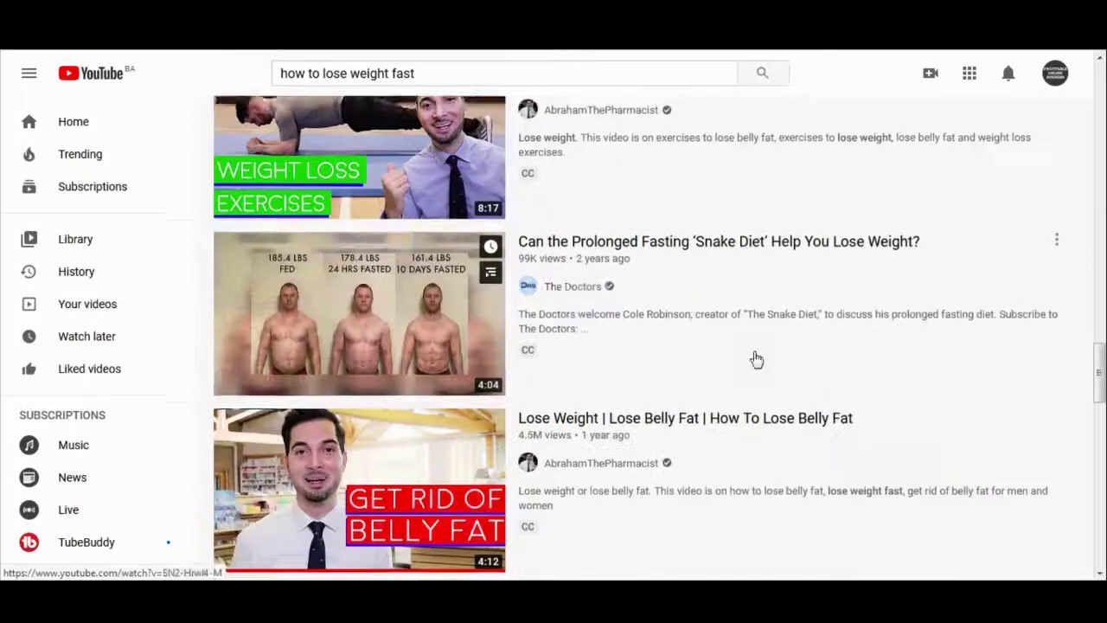
scroll(610, 274, "down", 3)
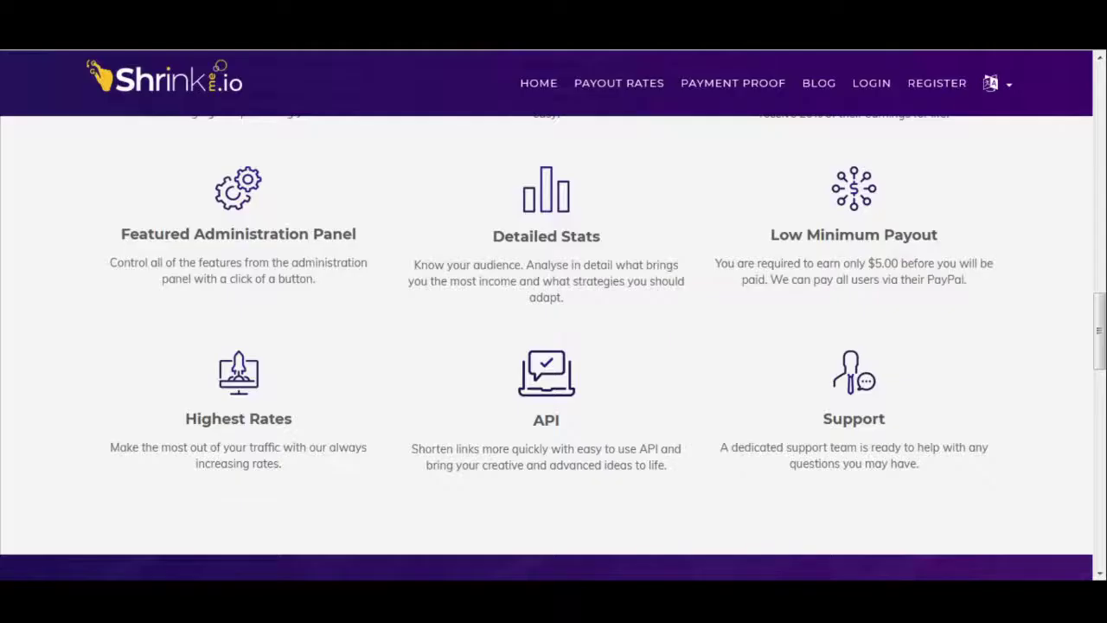
scroll(597, 445, "down", 5)
scroll(597, 445, "down", 10)
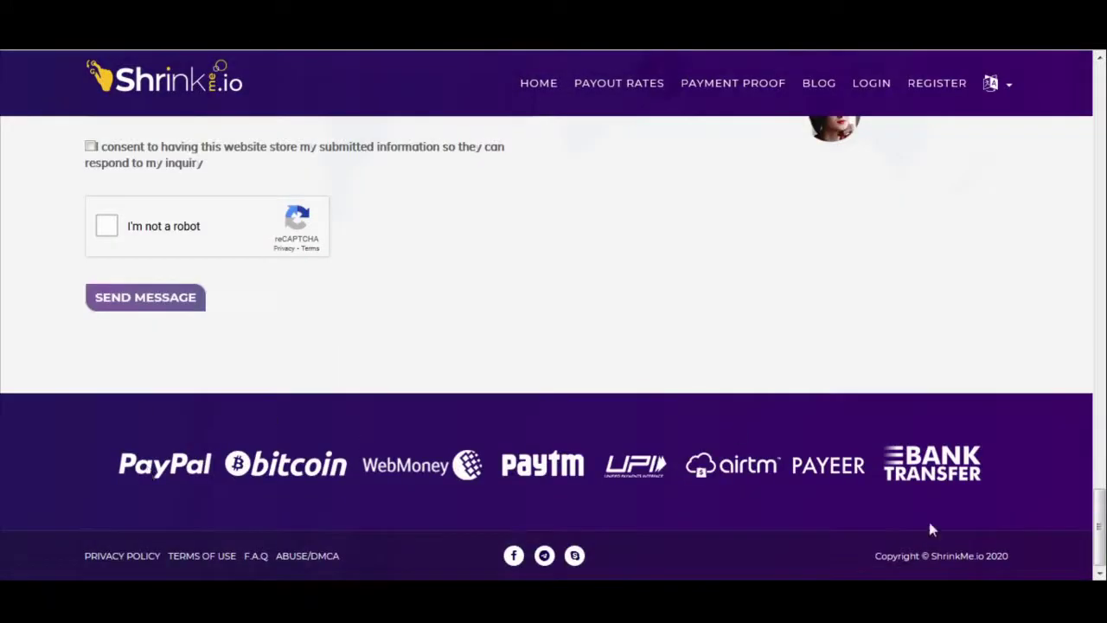
left_click_drag(1102, 527, 1101, 395)
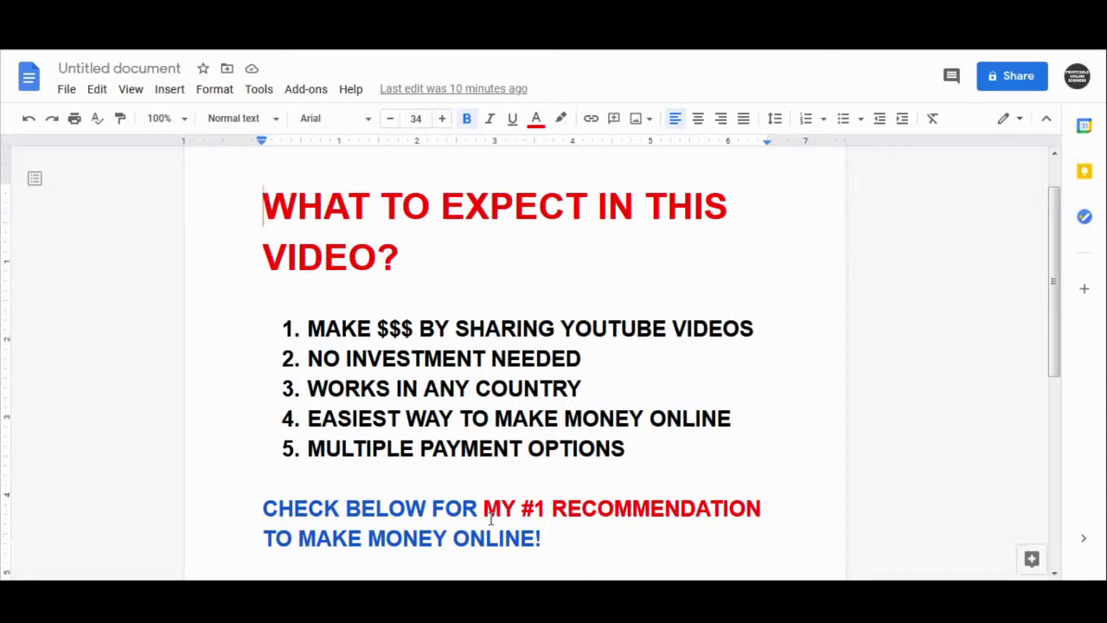
Select the 'MY #1 RECOMMENDATION' phrase, then scroll ShrinkMe.io to its payment methods footer.
mouse_move(490, 517)
left_mouse_down()
mouse_move(726, 518)
mouse_move(507, 484)
mouse_move(506, 508)
left_mouse_up()
left_click(726, 510)
left_click(727, 510)
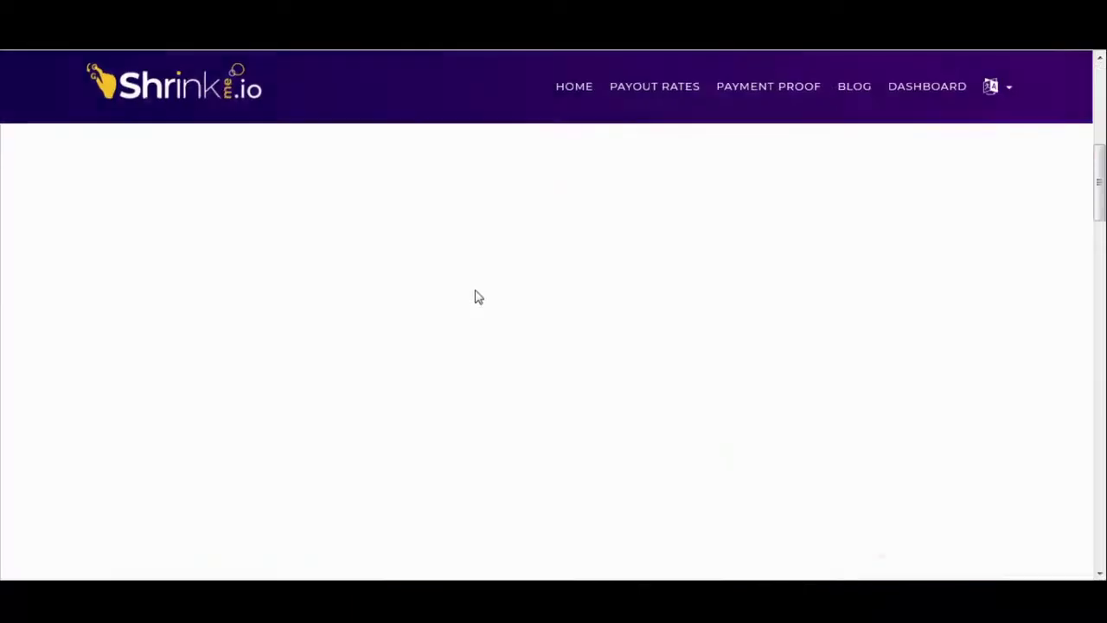
left_click_drag(1098, 190, 1101, 398)
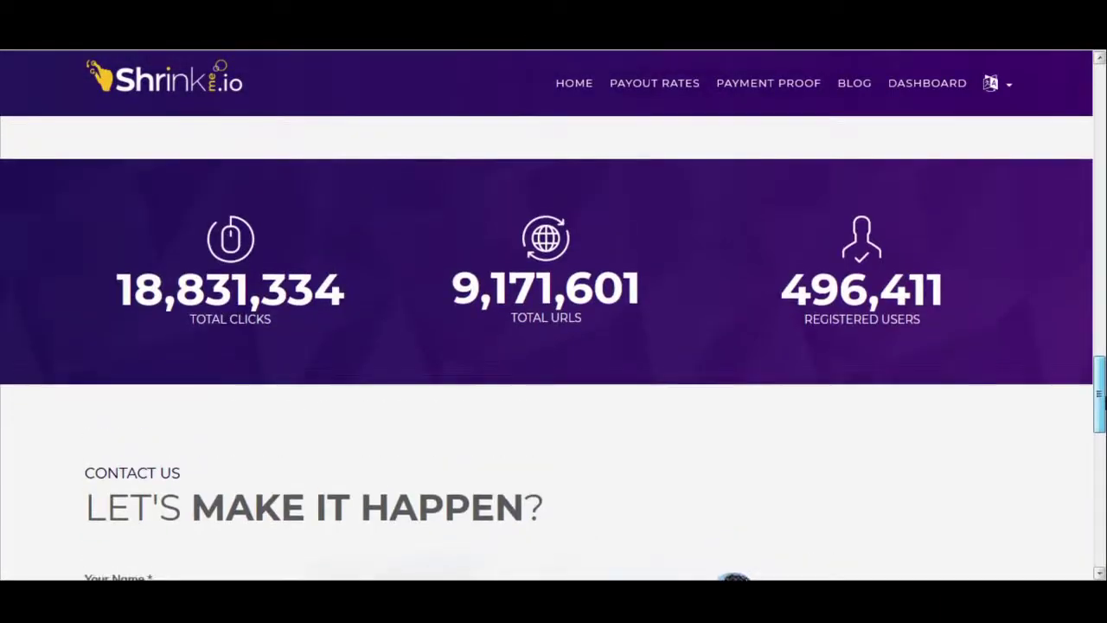
scroll(1095, 395, "down", 8)
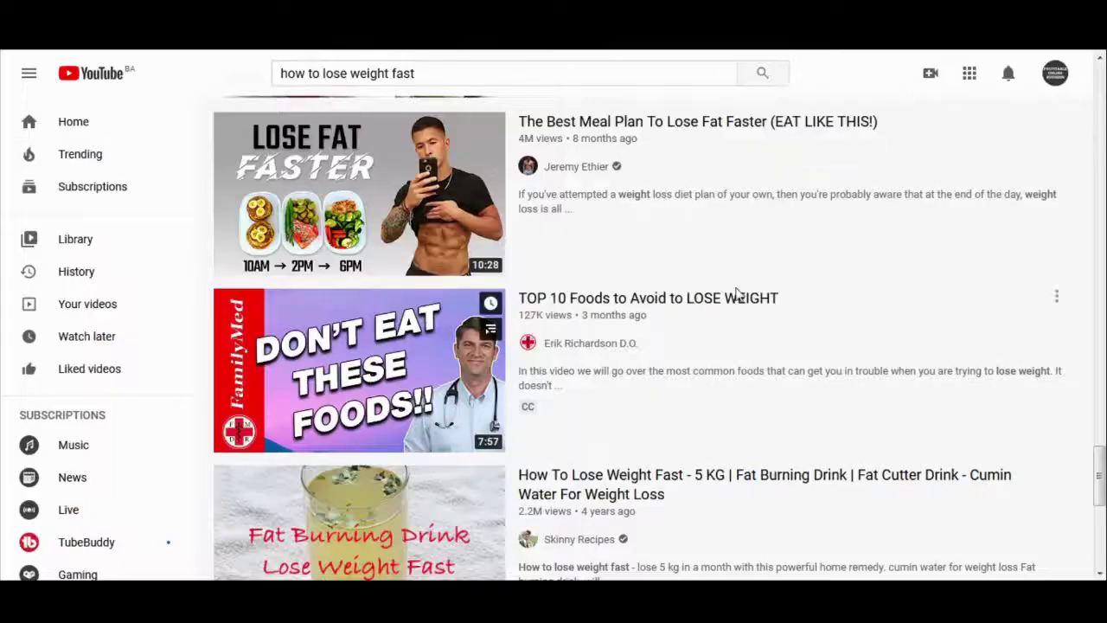
Scroll down and back up through the lower weight-loss search results.
scroll(734, 294, "down", 5)
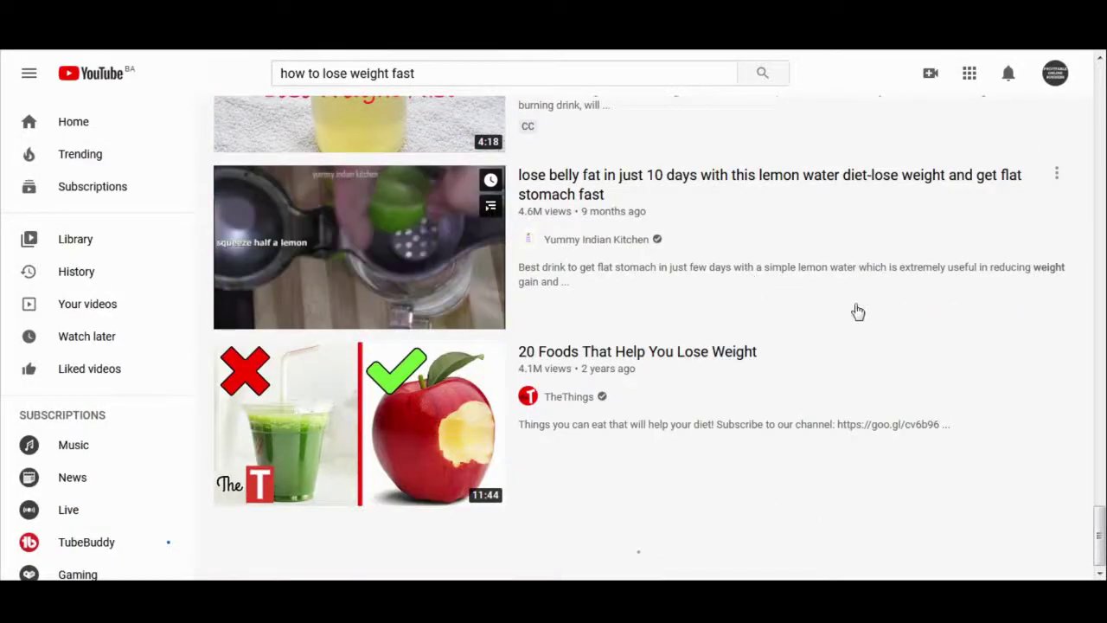
scroll(865, 312, "up", 4)
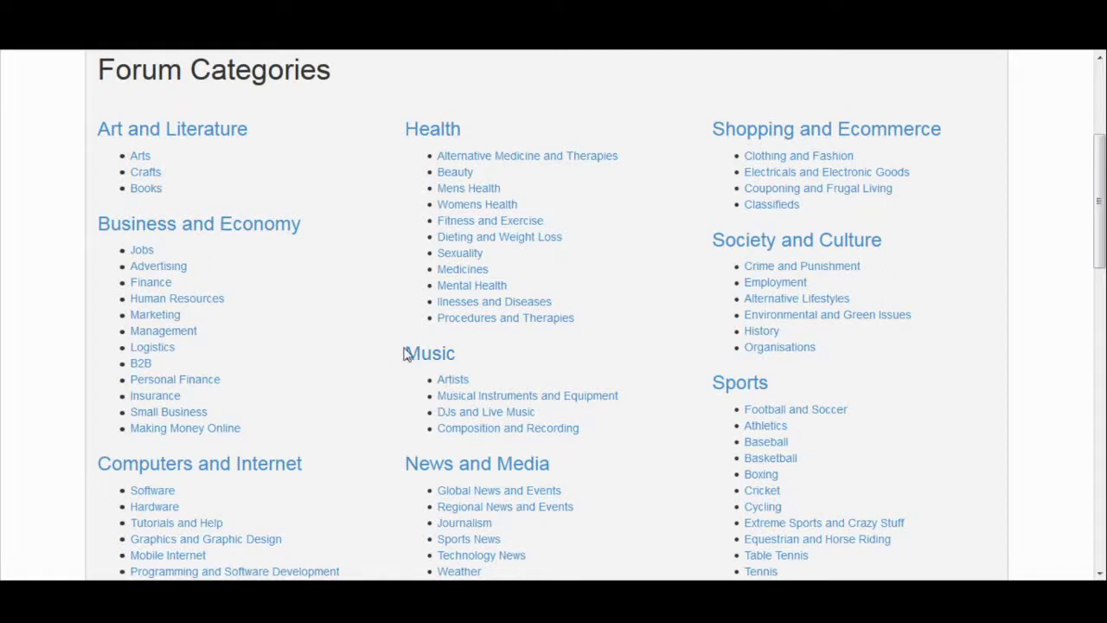
left_click_drag(406, 353, 470, 353)
left_click(714, 366)
left_click_drag(711, 383, 780, 384)
scroll(617, 325, "down", 2)
scroll(617, 326, "down", 3)
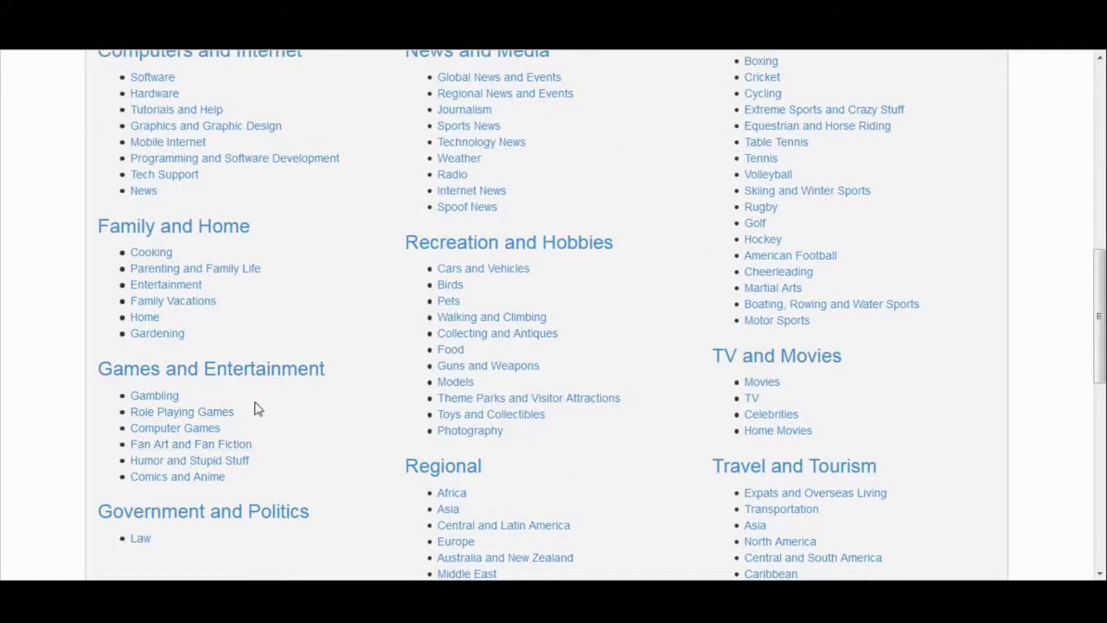
scroll(628, 395, "up", 7)
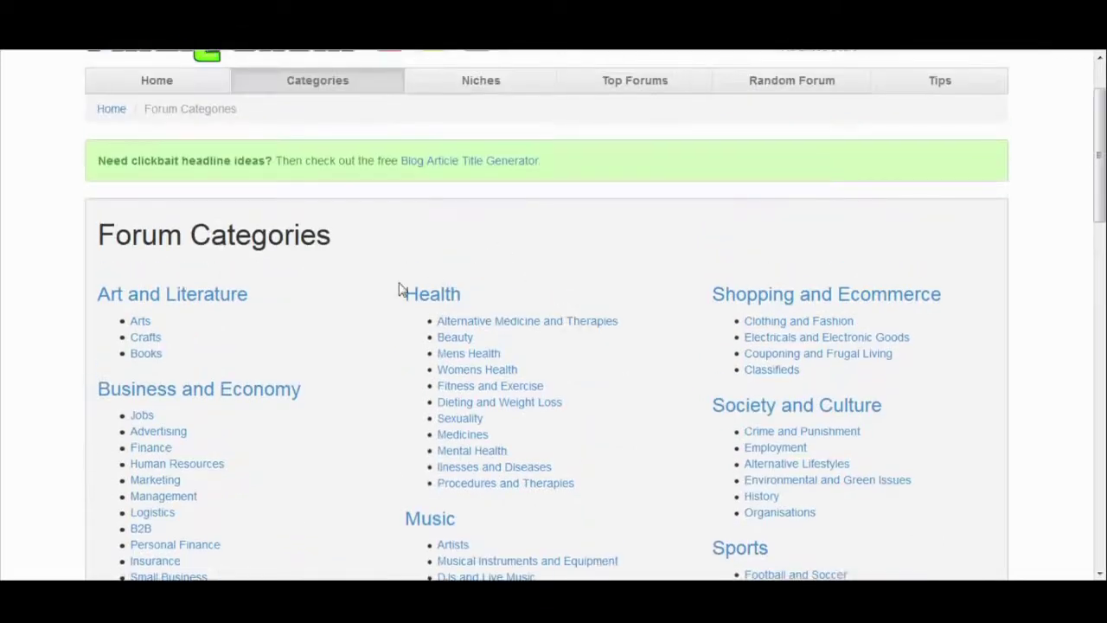
scroll(410, 286, "down", 2)
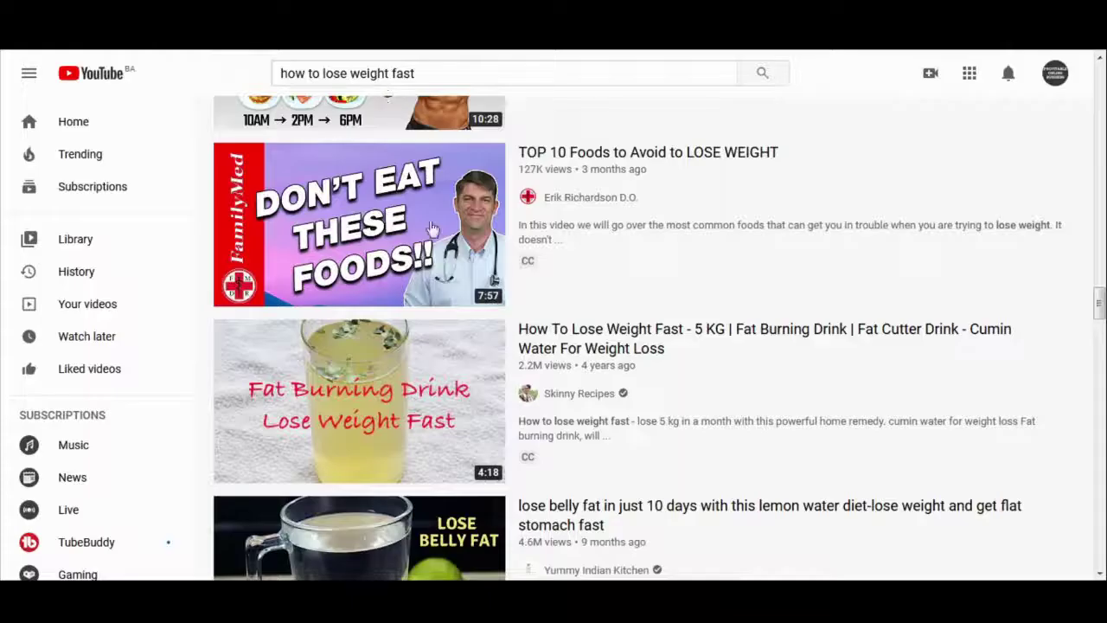
Return to the top and select the whole 'how to lose weight fast' search query.
scroll(1055, 413, "up", 10)
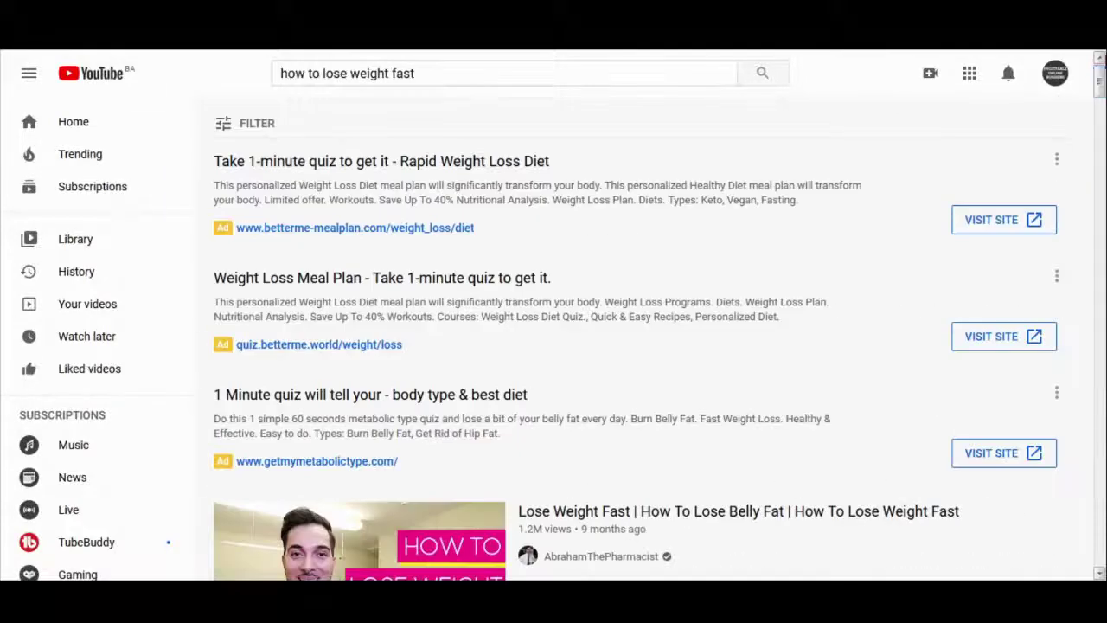
left_click(450, 73)
key("ctrl+a")
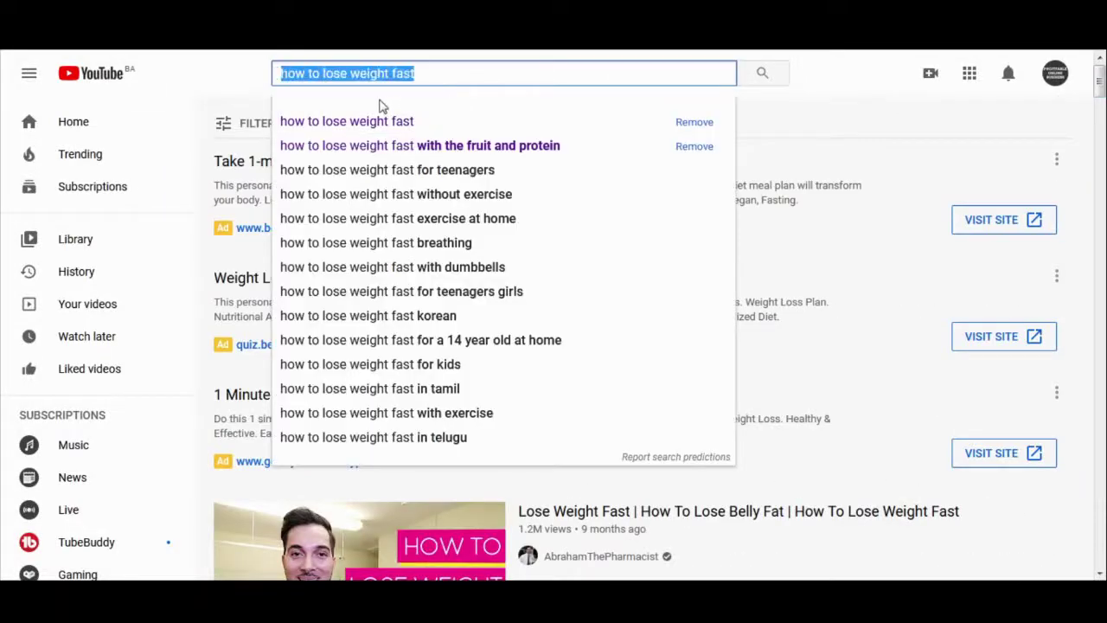
left_click(825, 104)
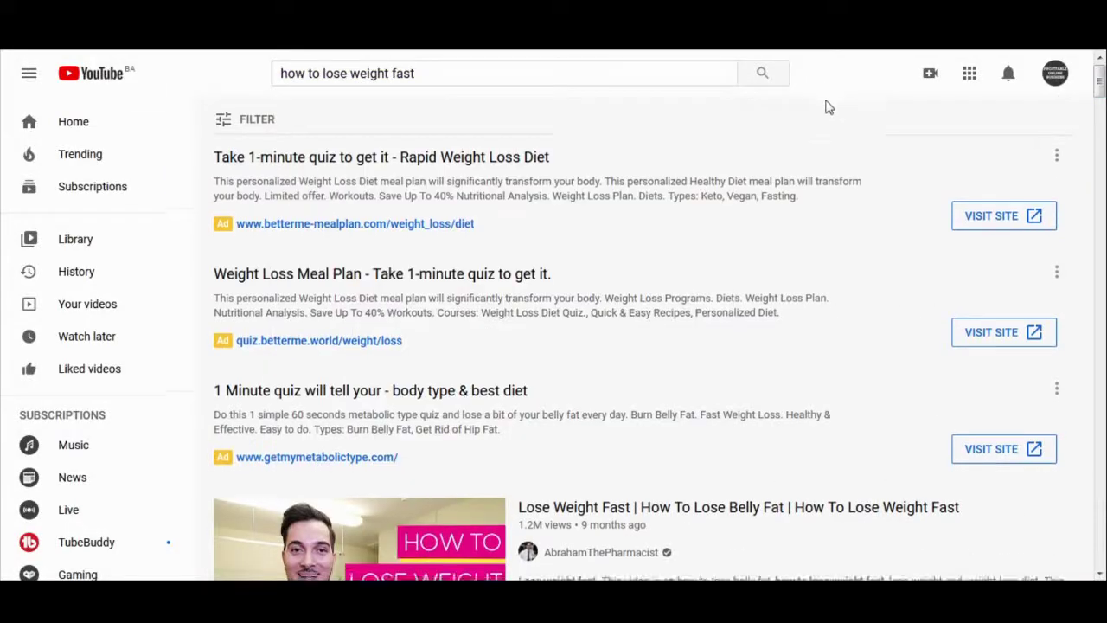
Browse the results list to pick videos, settling on the 1.2M-view Lose Weight Fast video.
scroll(826, 115, "down", 3)
scroll(824, 115, "down", 1)
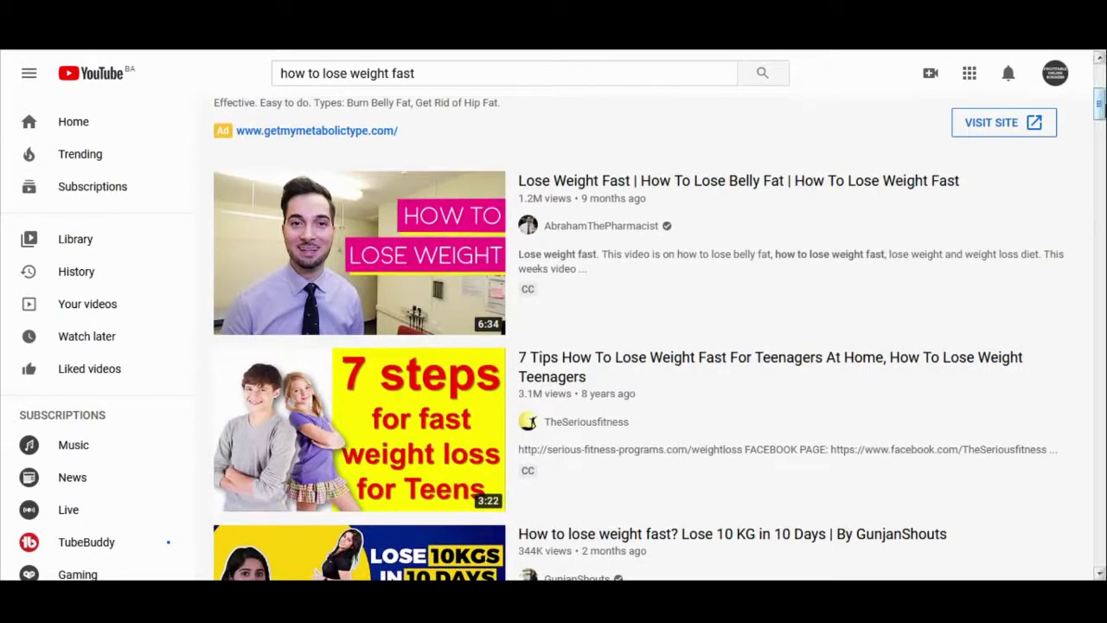
scroll(657, 329, "down", 1)
mouse_move(732, 407)
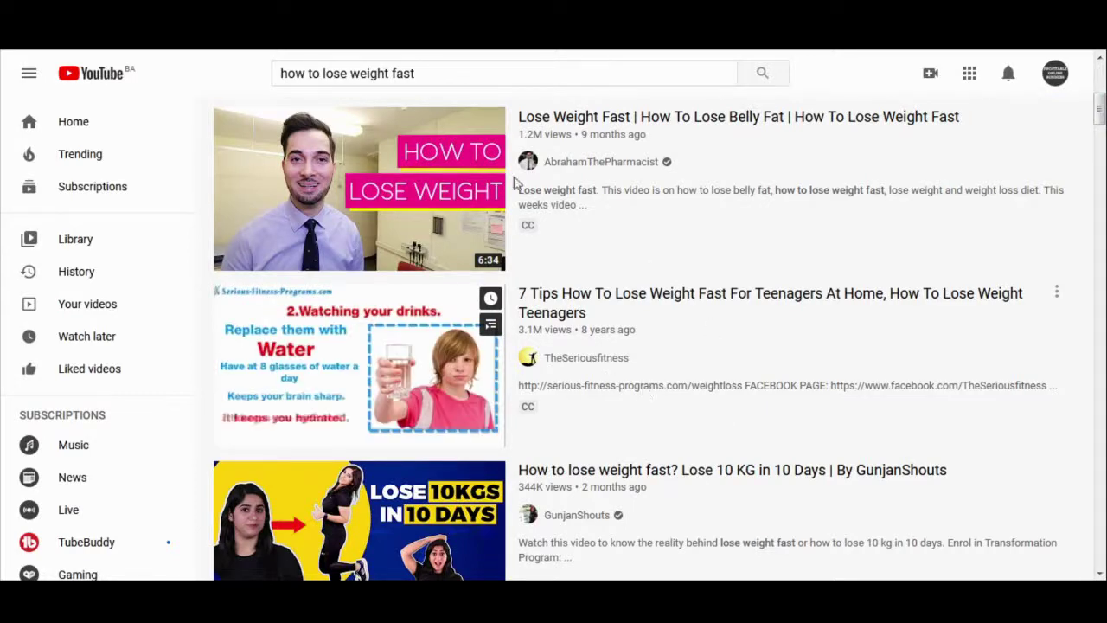
mouse_move(680, 202)
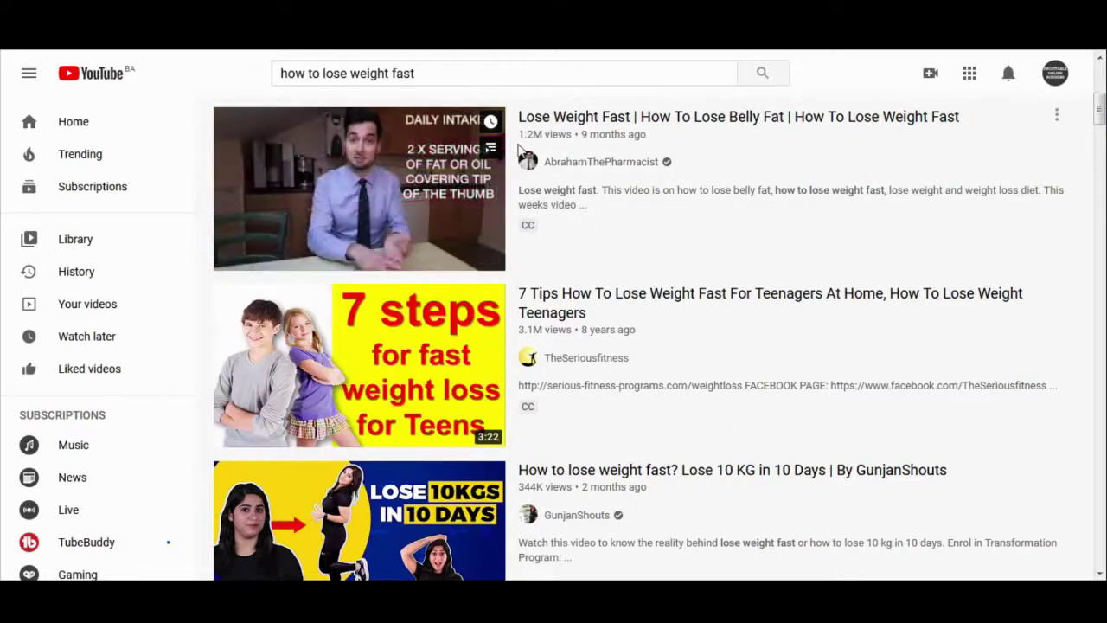
scroll(748, 285, "down", 5)
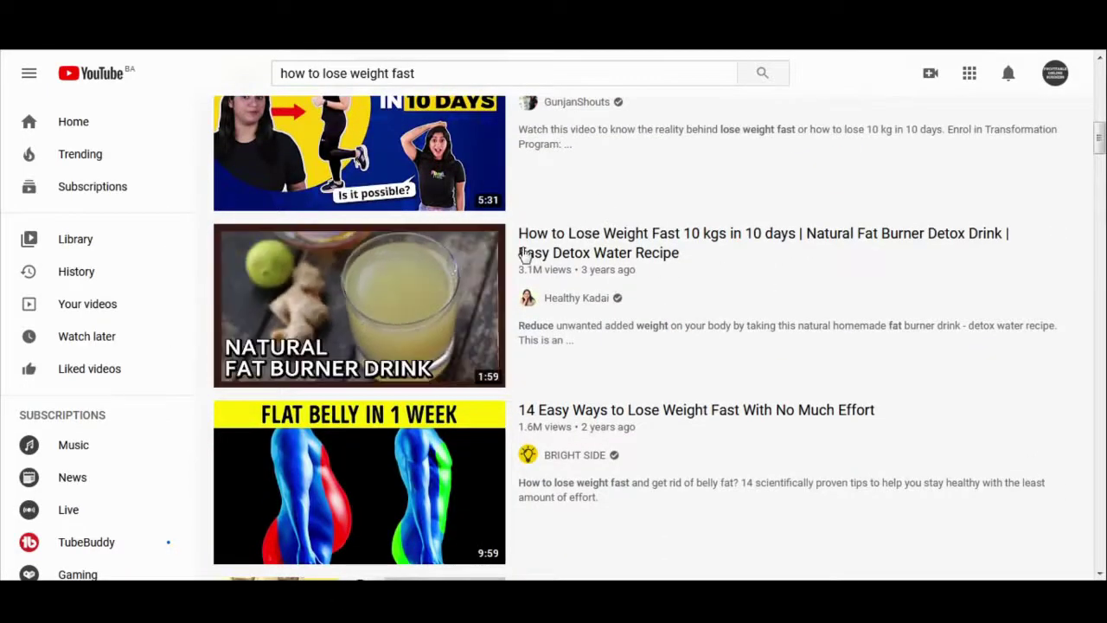
scroll(611, 255, "down", 1)
scroll(611, 255, "down", 8)
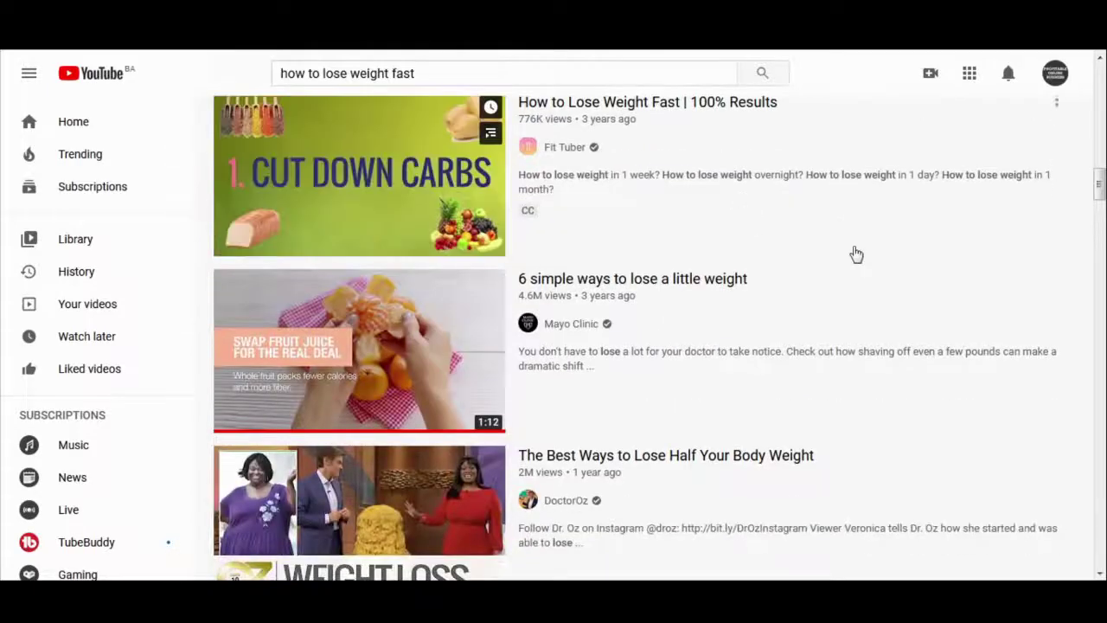
scroll(594, 210, "down", 1)
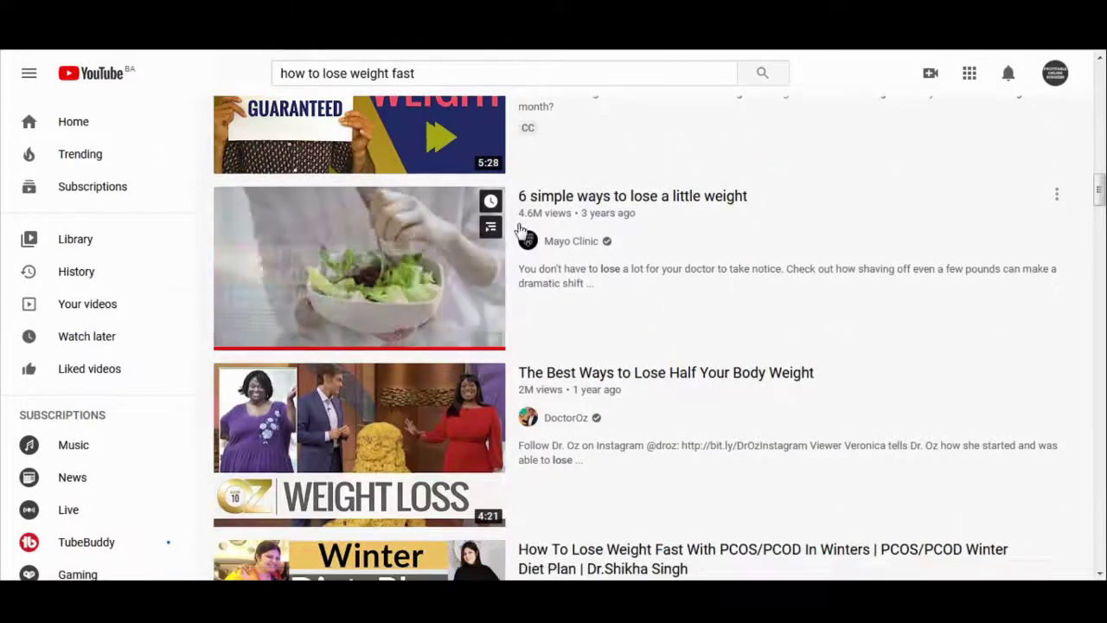
scroll(632, 305, "down", 4)
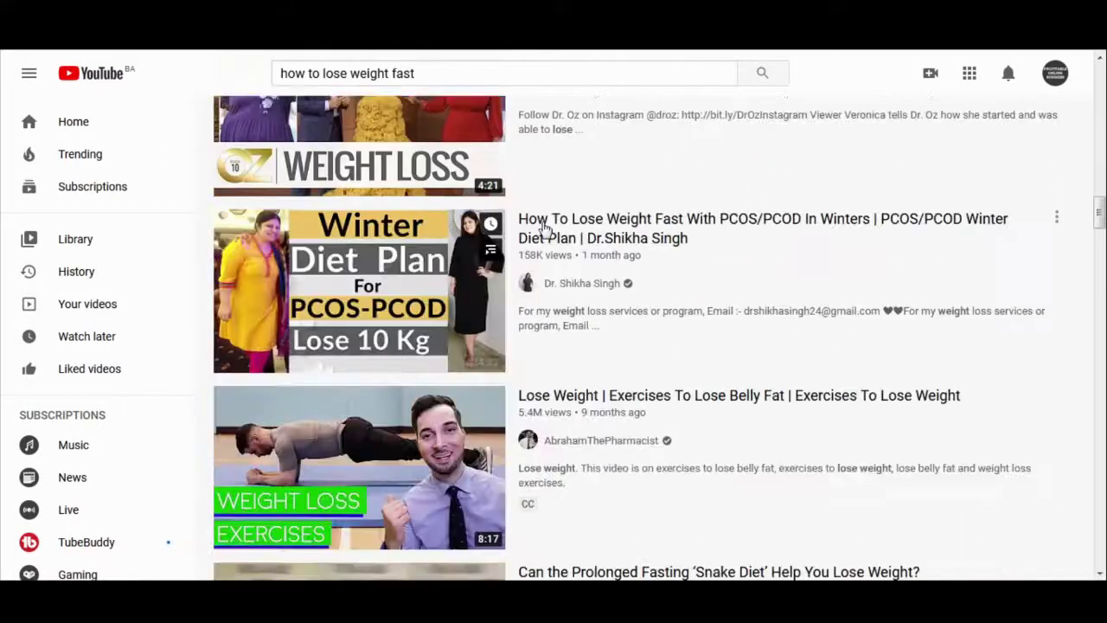
scroll(544, 358, "down", 3)
scroll(623, 270, "down", 2)
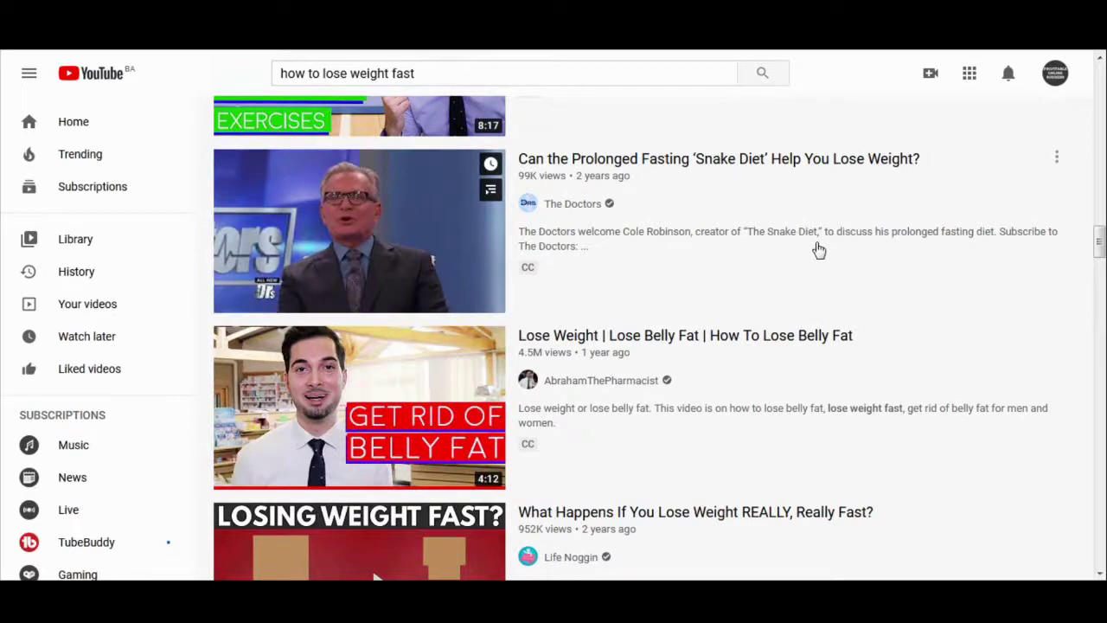
scroll(826, 417, "down", 7)
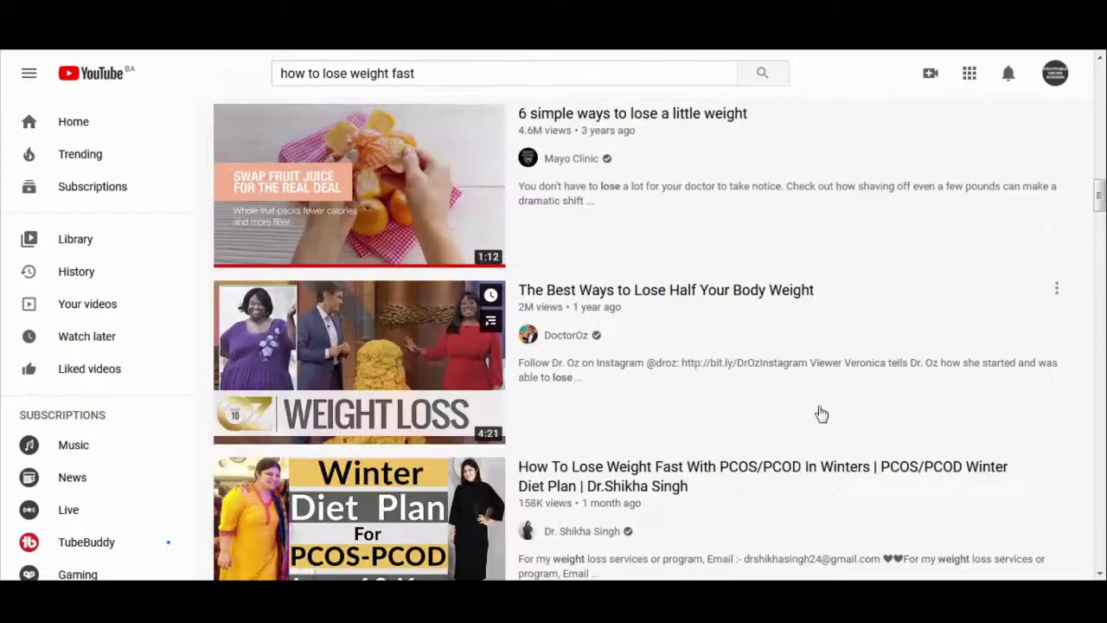
scroll(821, 413, "down", 5)
scroll(745, 417, "up", 2)
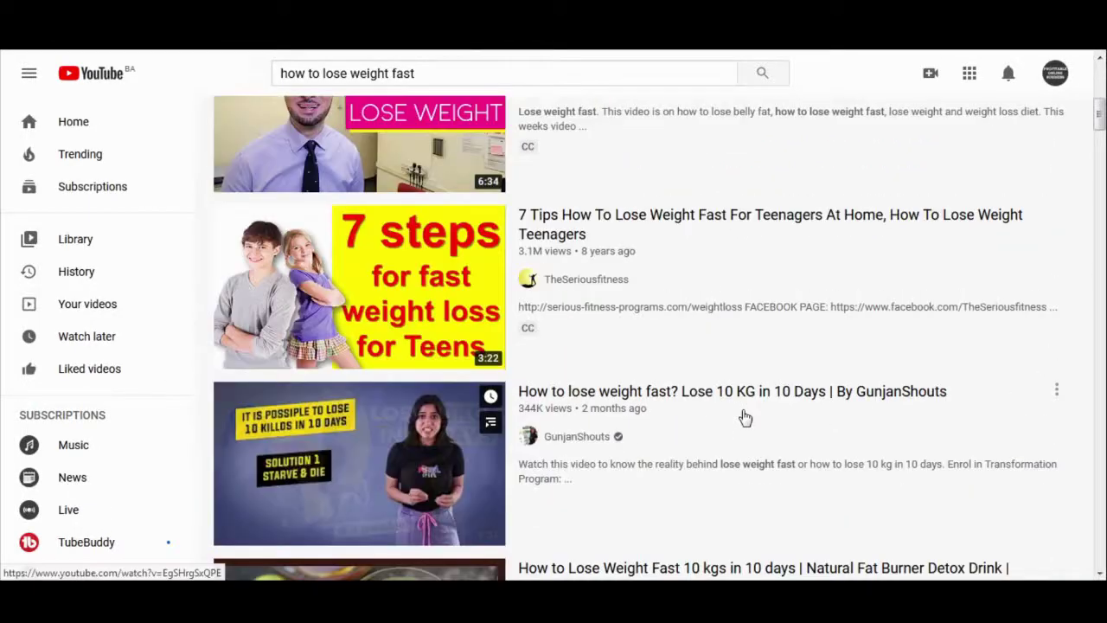
scroll(745, 417, "up", 1)
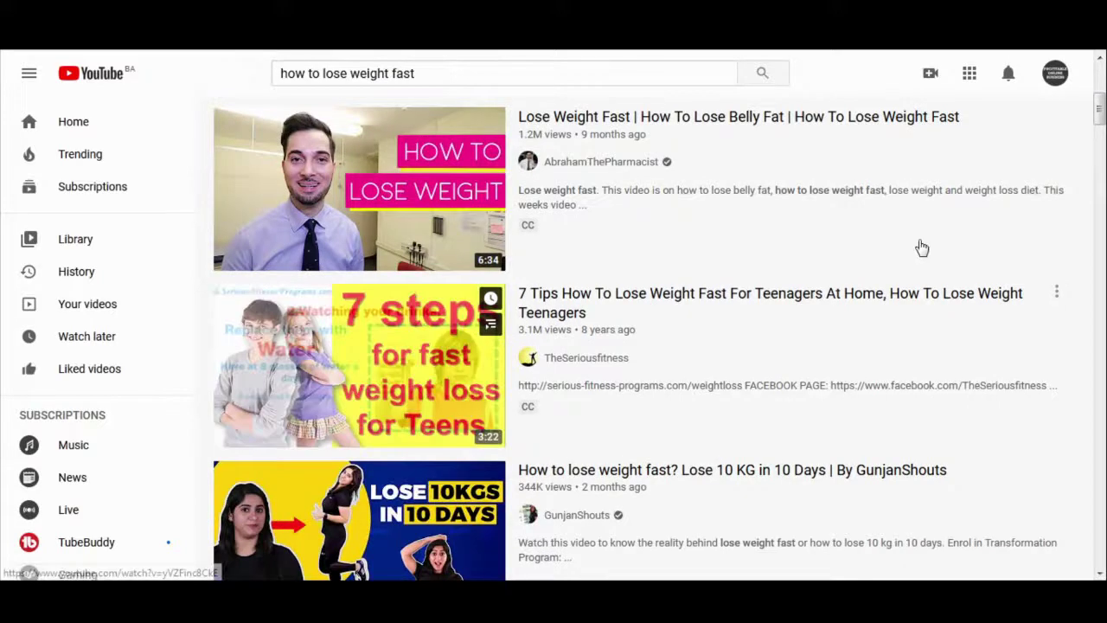
mouse_move(922, 248)
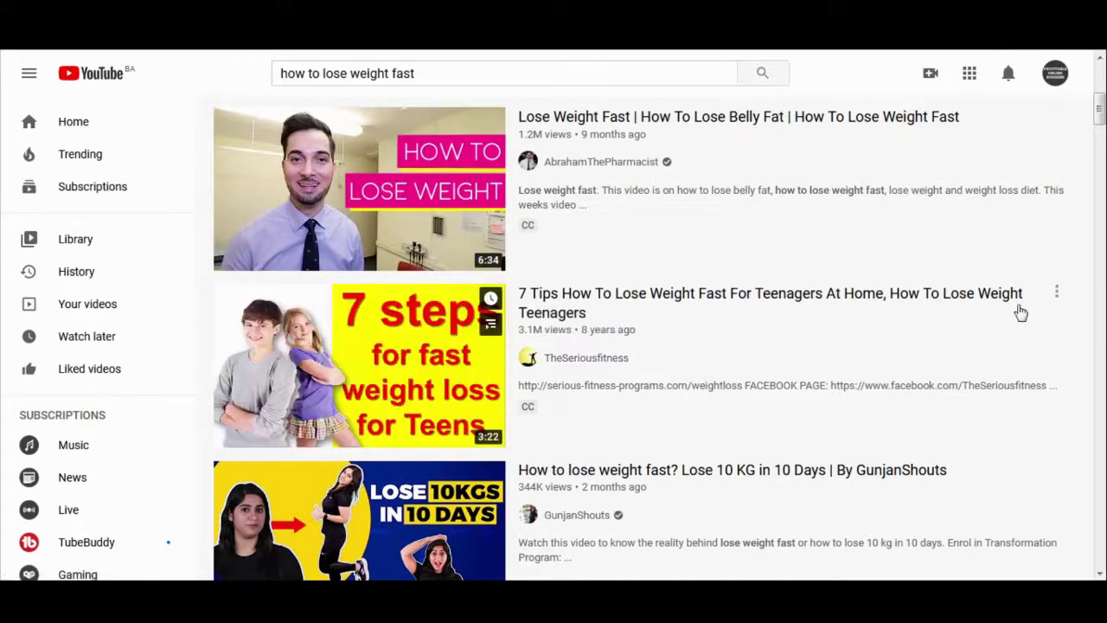
mouse_move(649, 240)
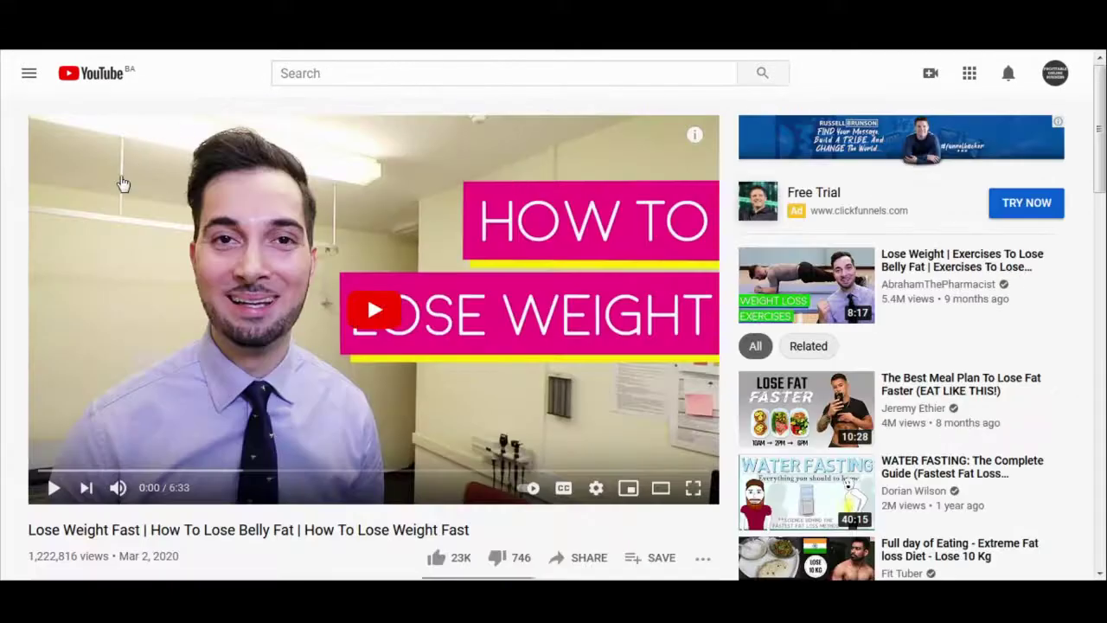
Copy the Lose Weight Fast video's youtu.be share link and close the Share dialog.
scroll(329, 107, "down", 3)
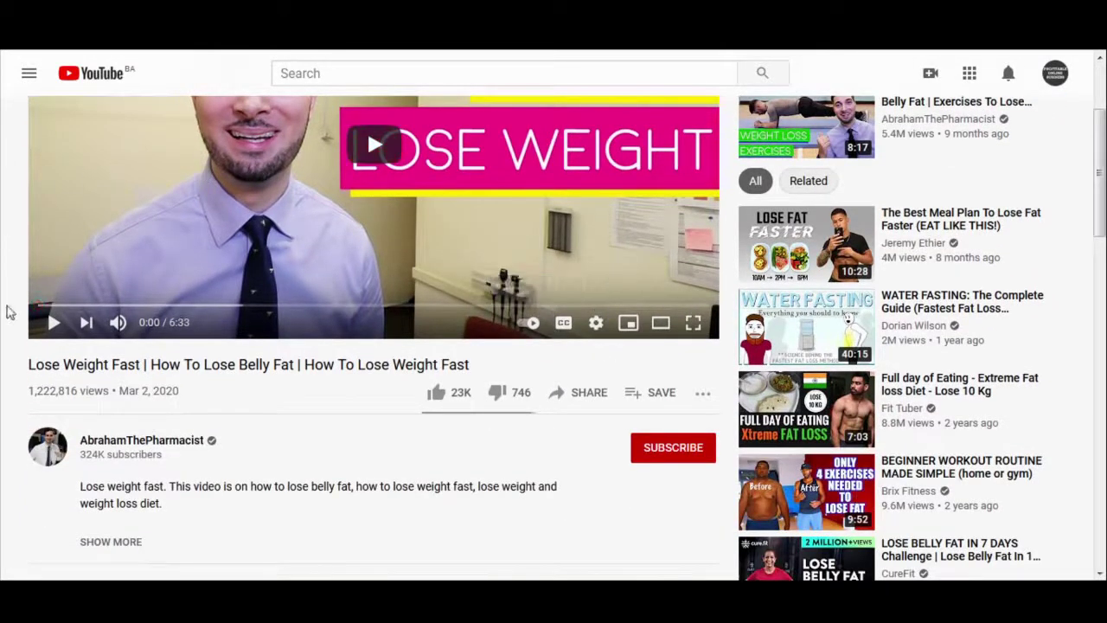
scroll(363, 302, "down", 1)
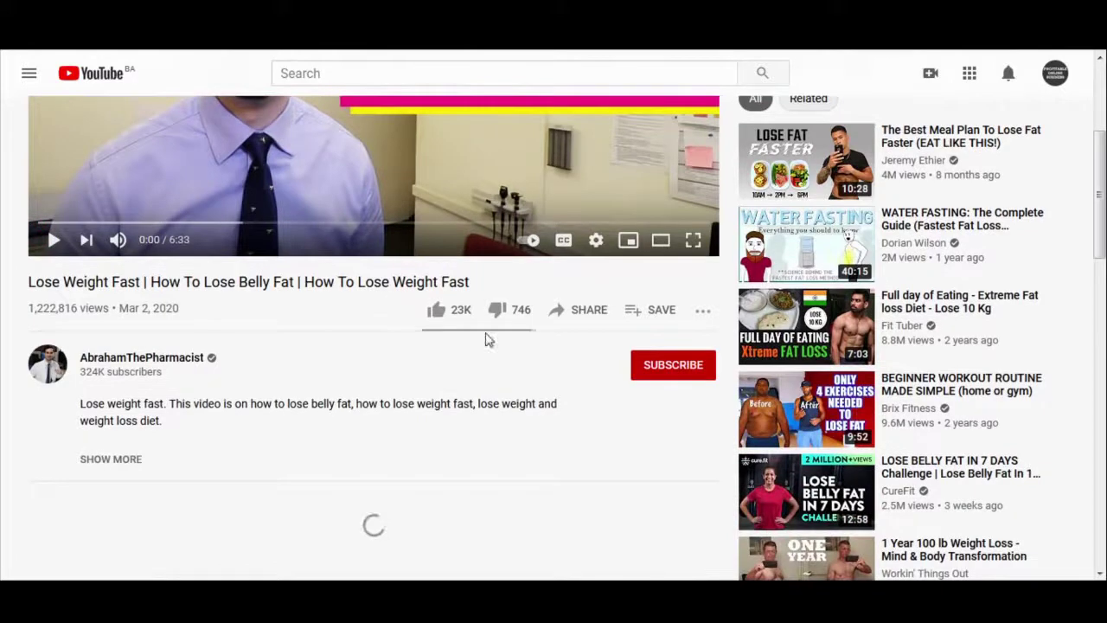
left_click(596, 319)
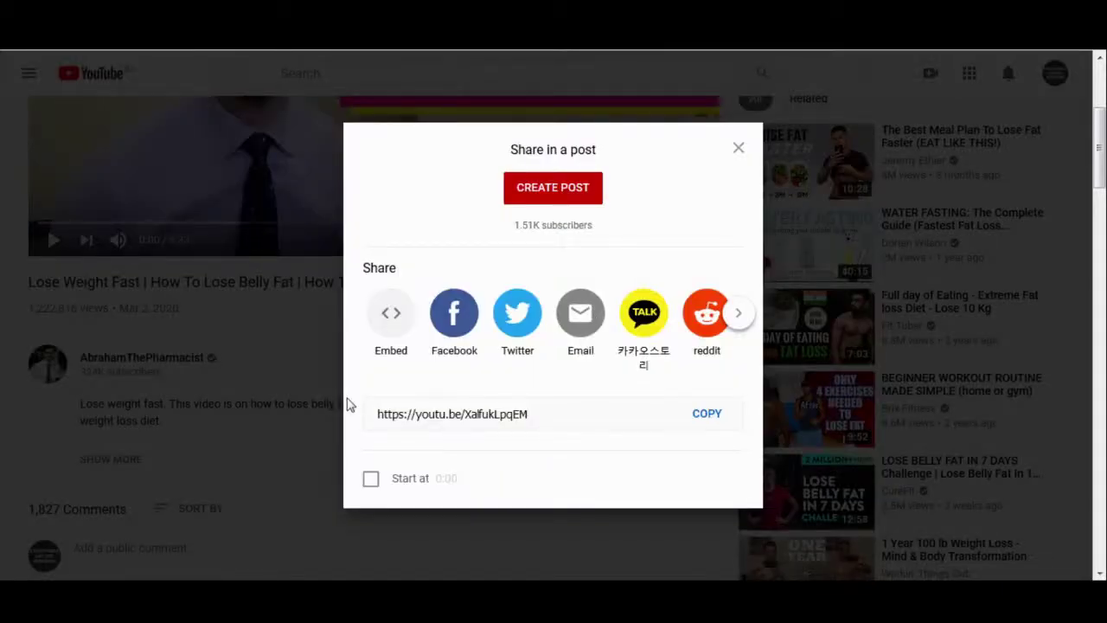
left_click(707, 418)
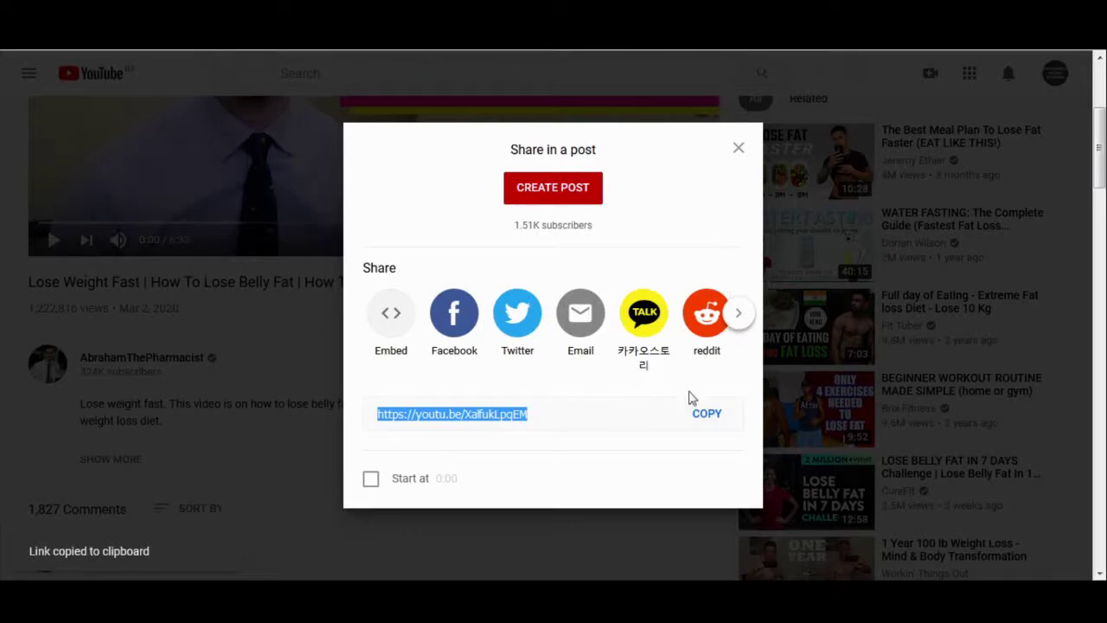
left_click(738, 150)
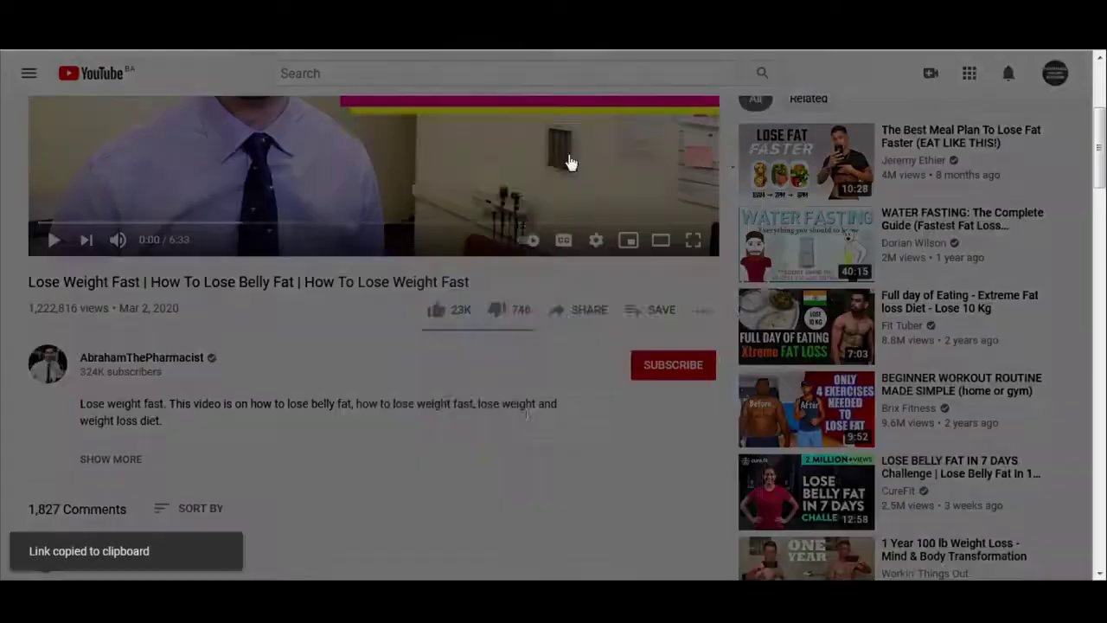
scroll(465, 331, "up", 3)
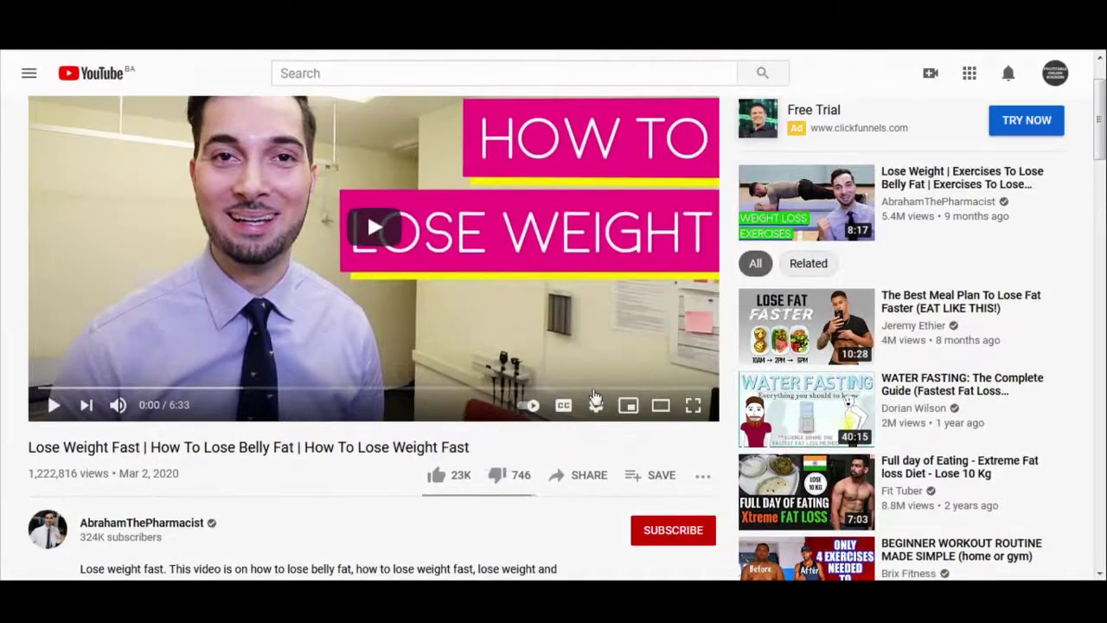
scroll(595, 396, "up", 1)
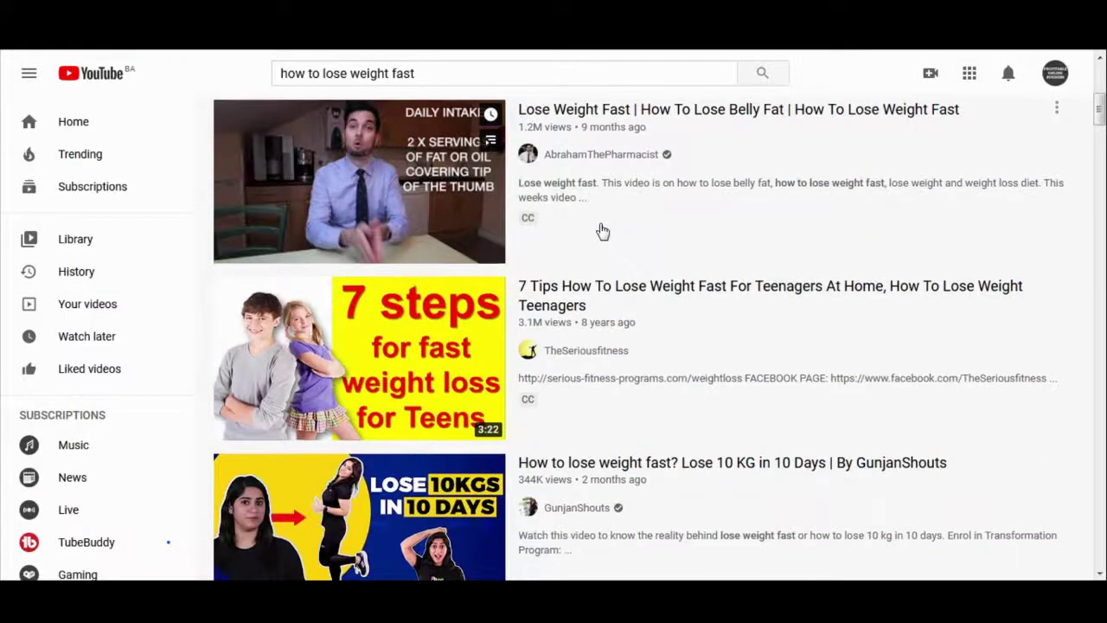
scroll(722, 256, "down", 10)
scroll(845, 276, "up", 6)
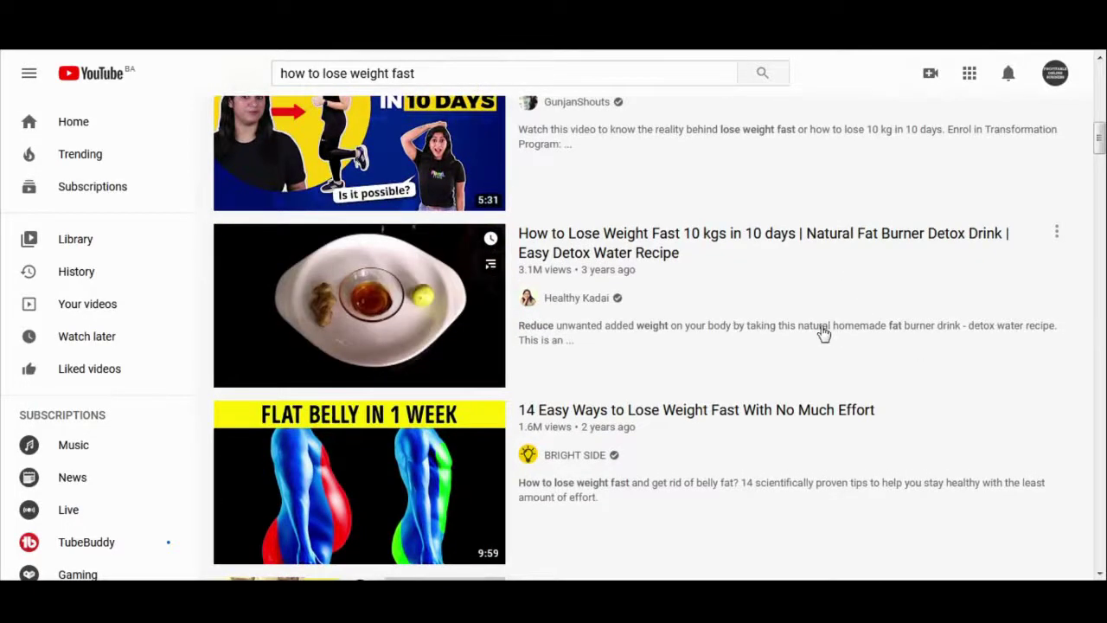
scroll(847, 337, "down", 2)
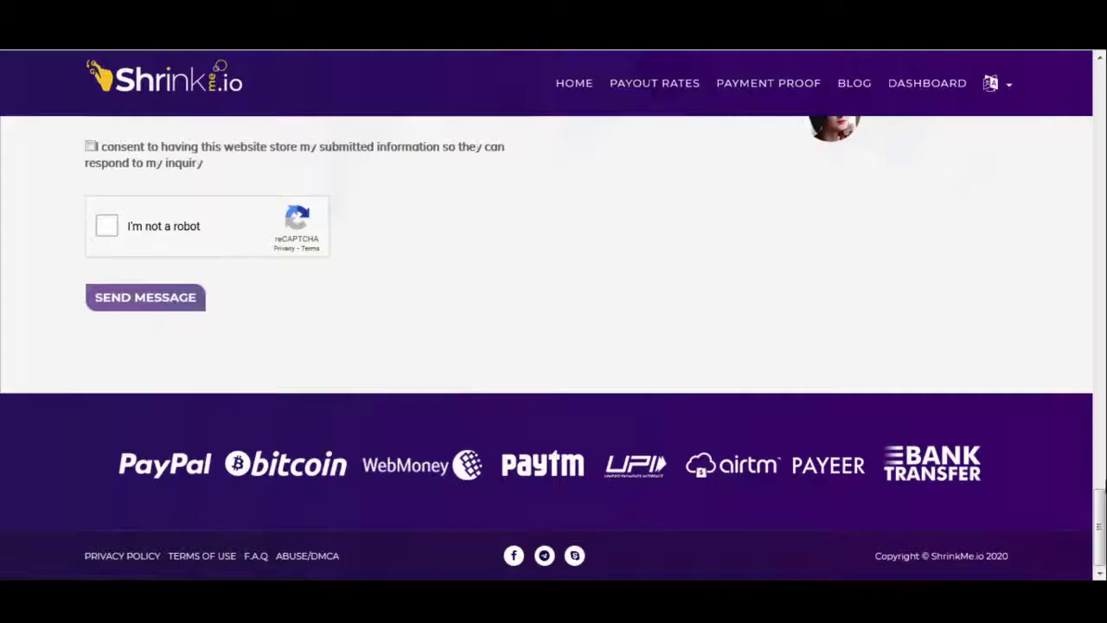
Reload the ShrinkMe.io home page and bring up the payout rates per 1000 views.
scroll(554, 314, "up", 15)
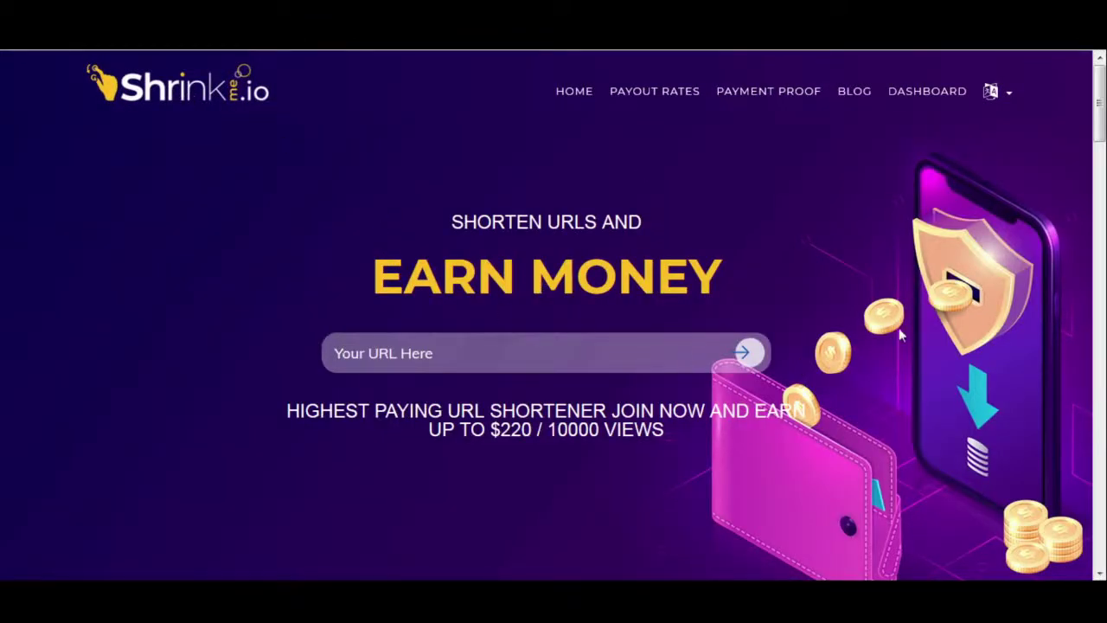
left_click(129, 94)
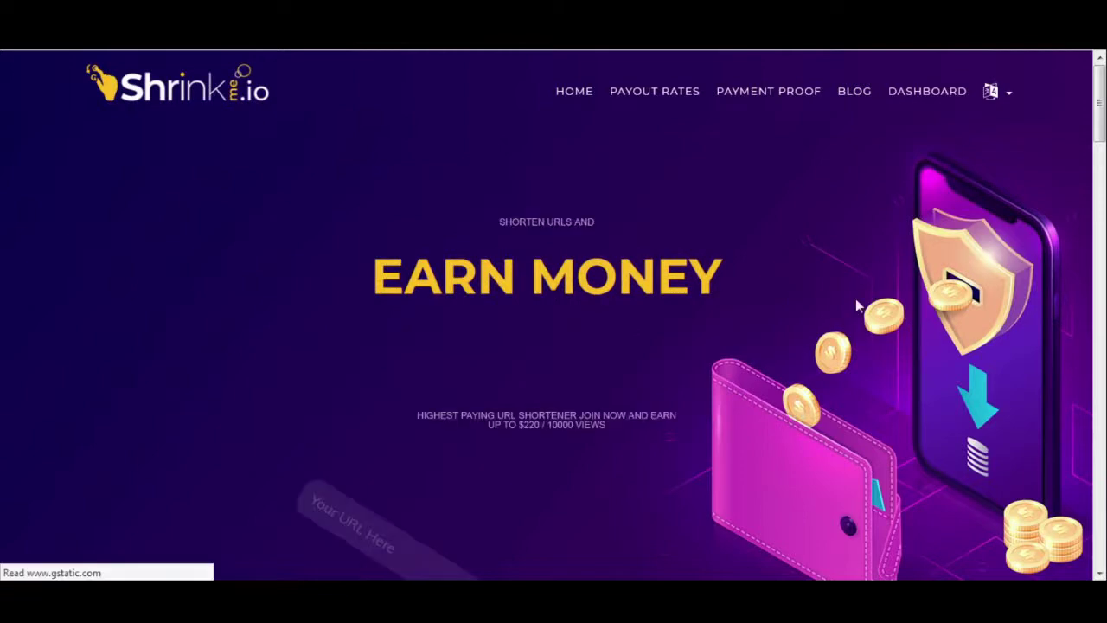
scroll(731, 247, "down", 3)
left_click_drag(1099, 130, 1099, 528)
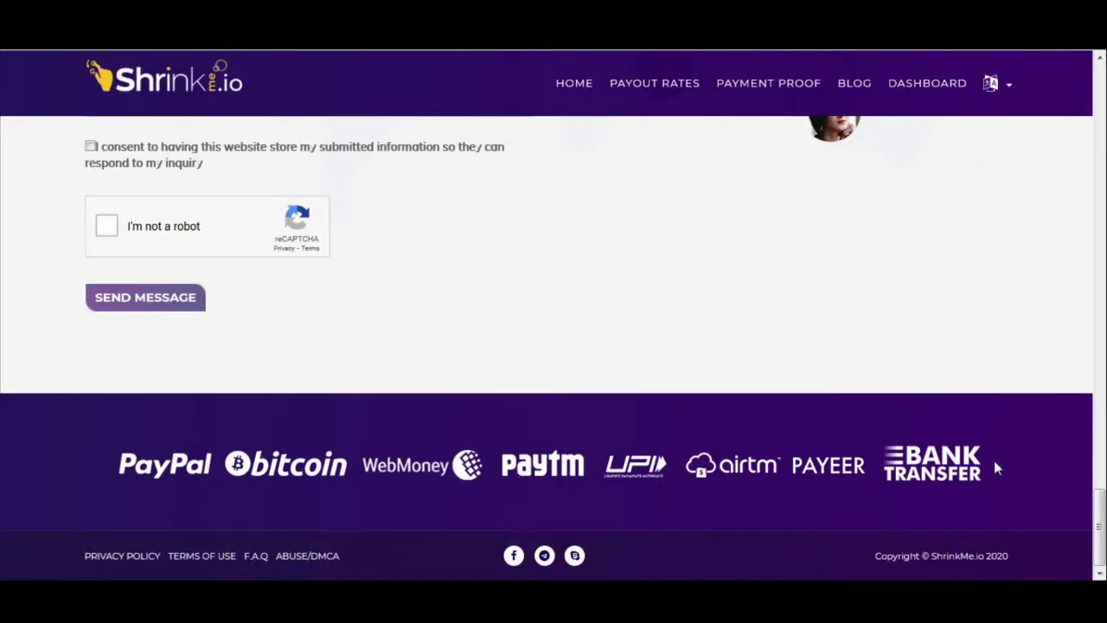
left_click_drag(1099, 510, 1101, 198)
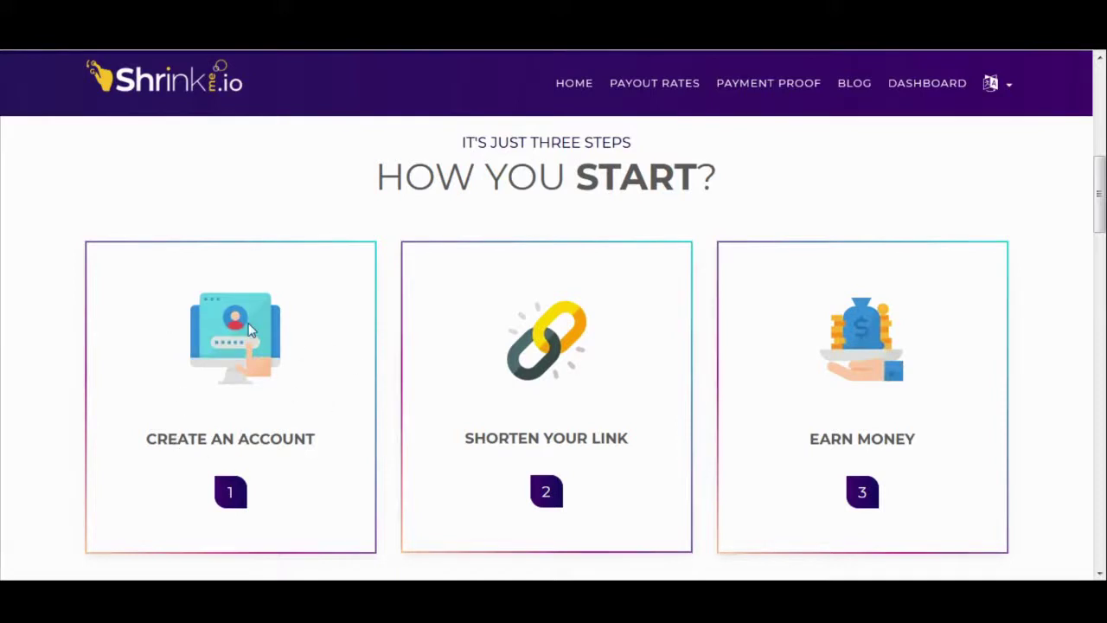
left_click_drag(1100, 224, 1088, 231)
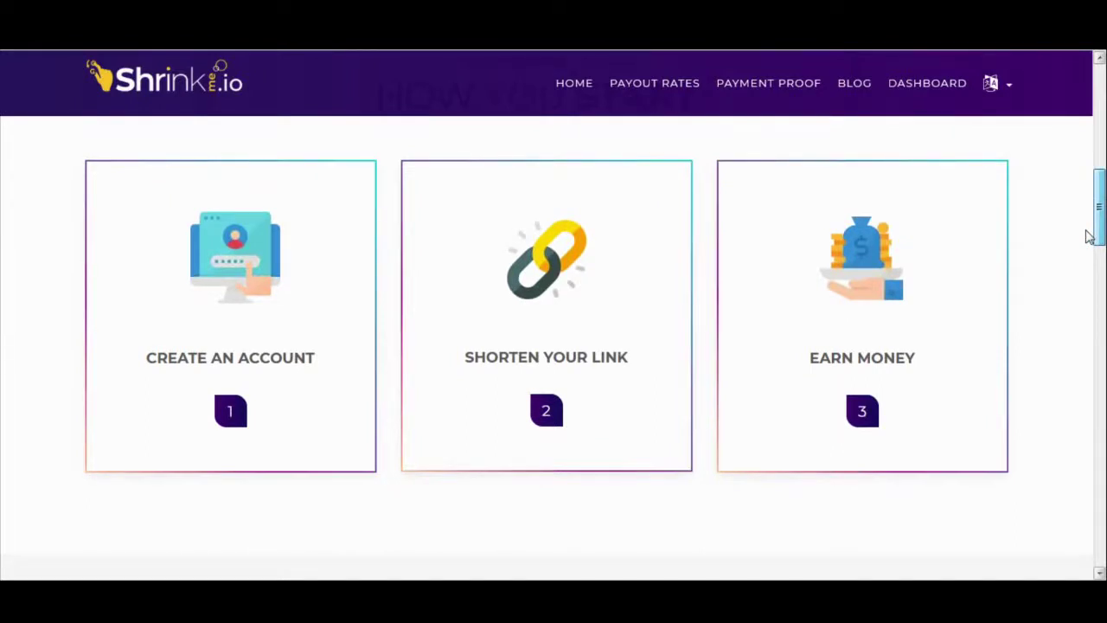
left_click_drag(1087, 236, 1098, 104)
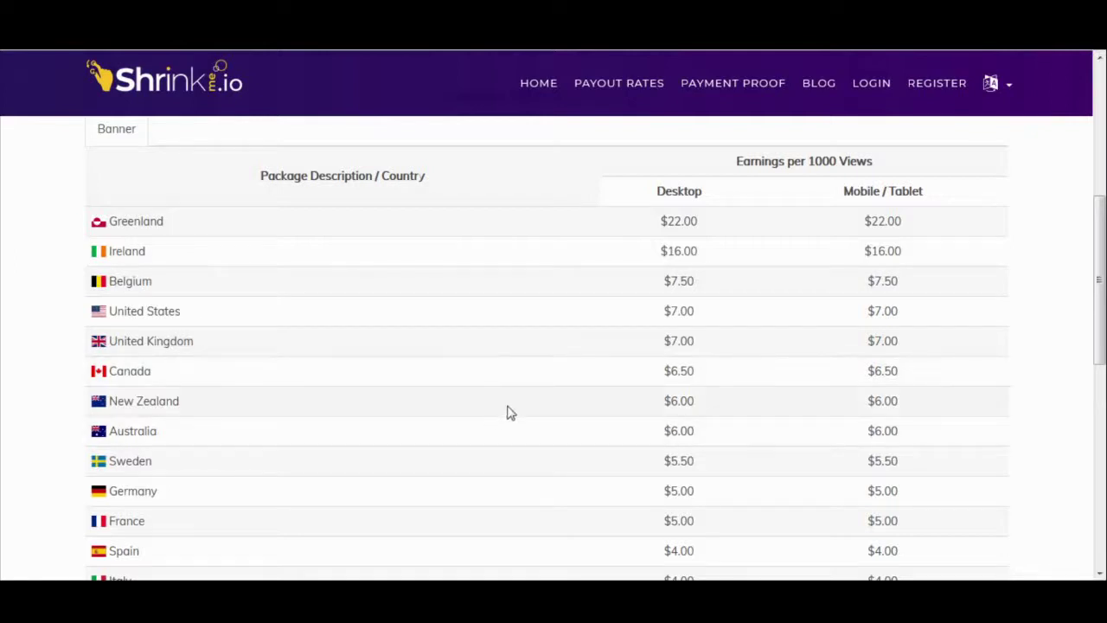
Open Payment Proof and scroll through the recent payments table.
left_click(694, 80)
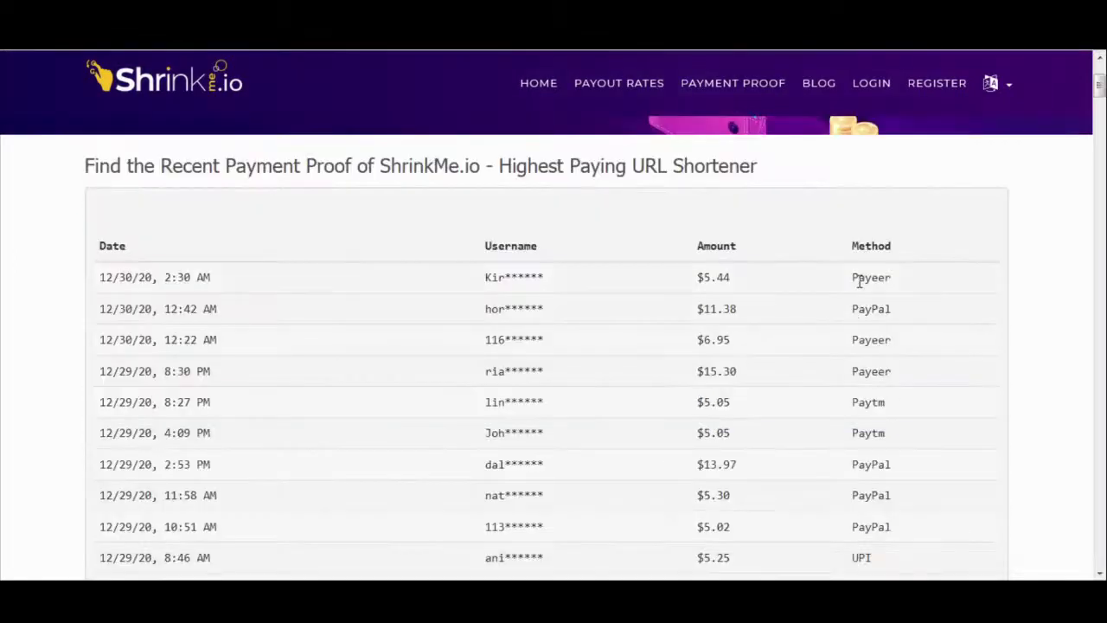
scroll(726, 354, "down", 1)
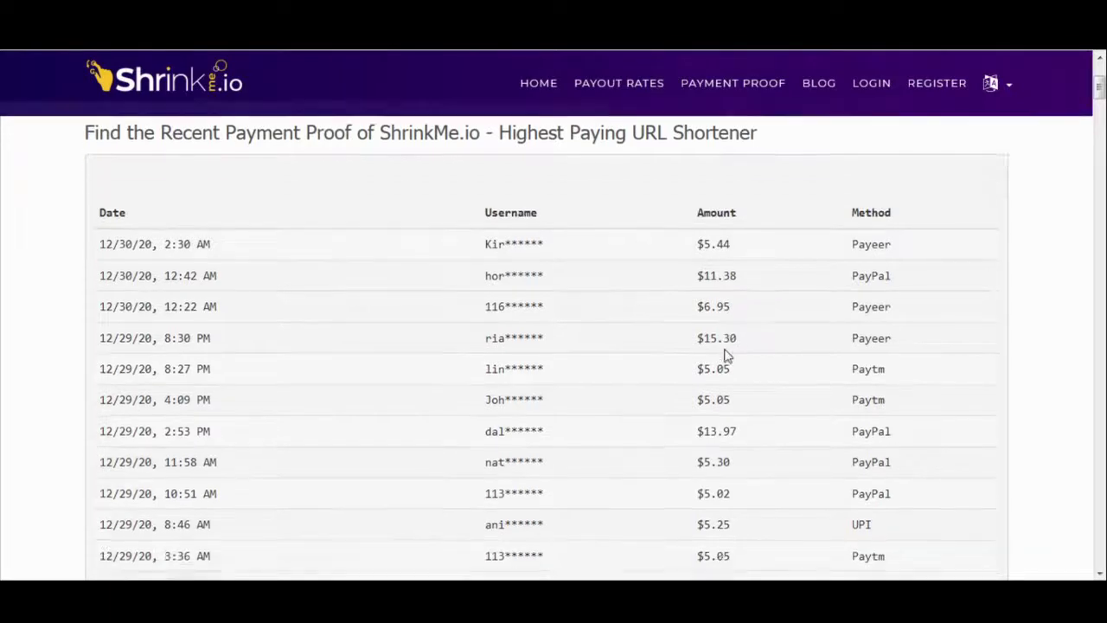
scroll(753, 383, "down", 2)
scroll(692, 385, "down", 2)
scroll(802, 414, "down", 1)
scroll(802, 413, "up", 6)
scroll(657, 276, "down", 1)
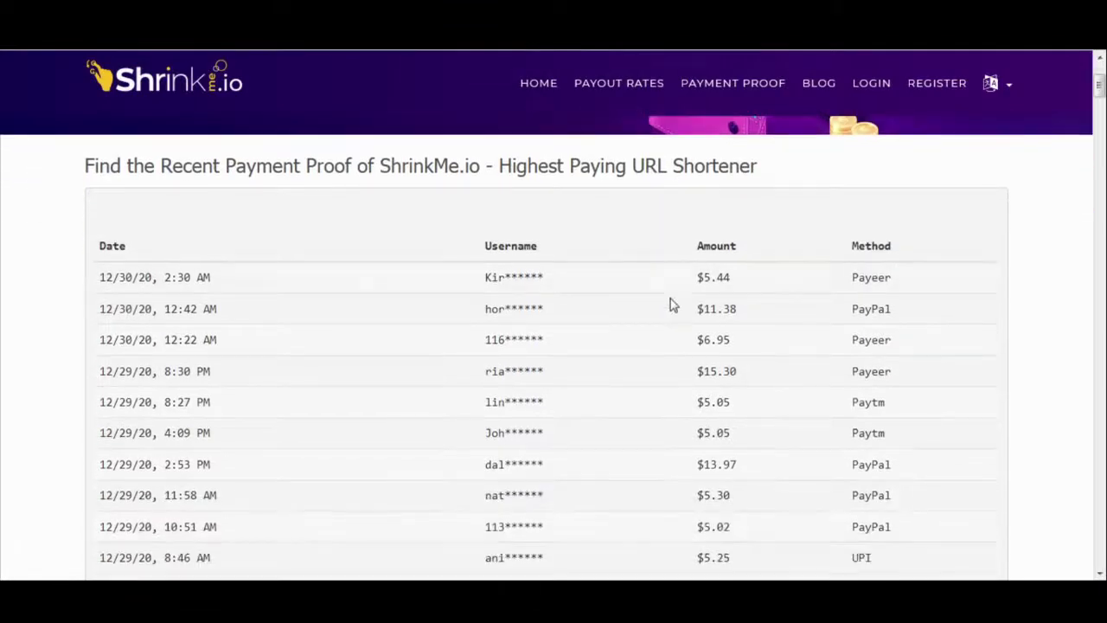
scroll(655, 289, "down", 1)
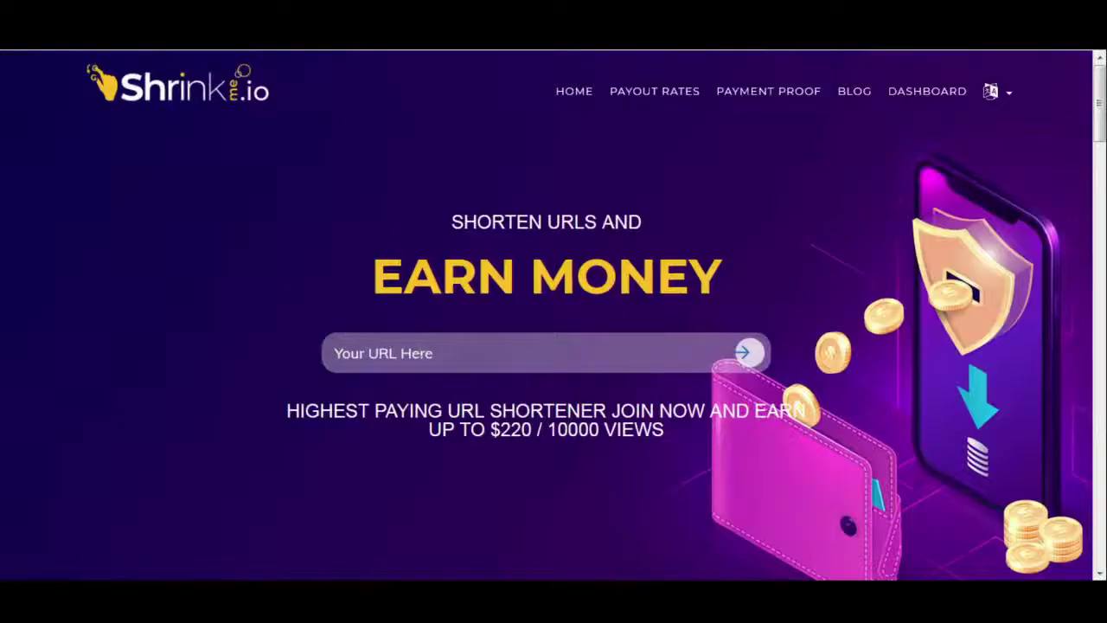
right_click(419, 353)
left_click(474, 422)
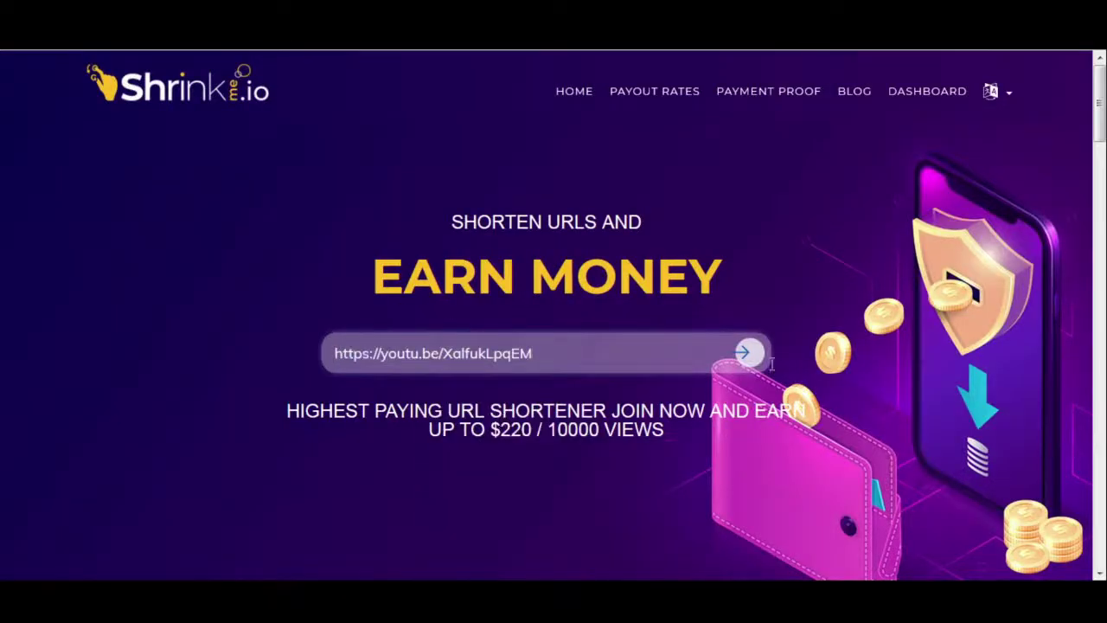
left_click(743, 351)
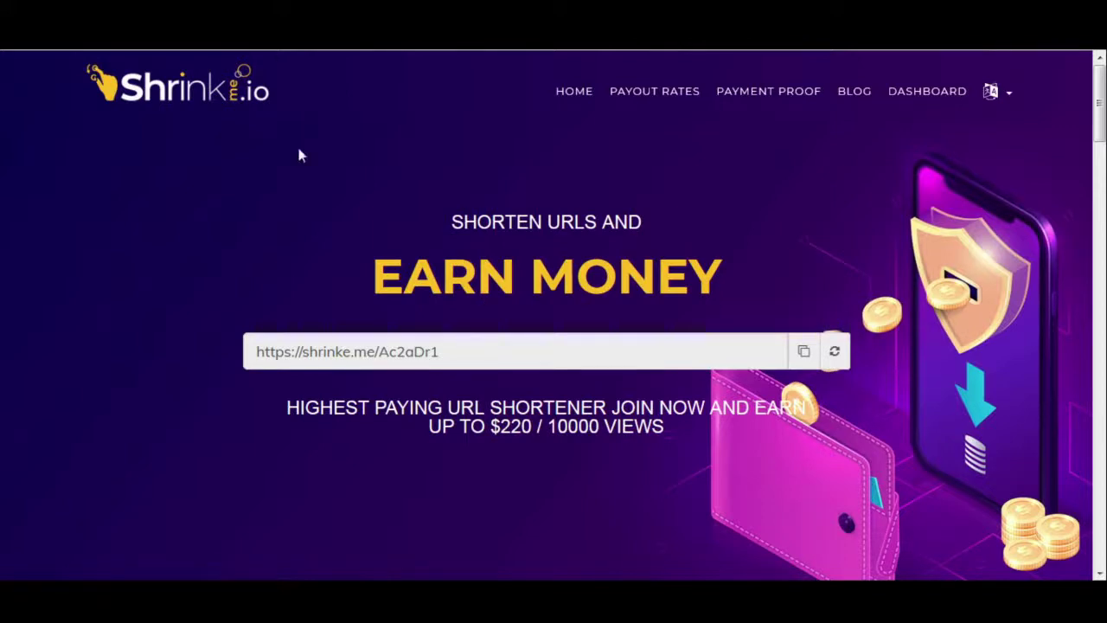
left_click(467, 351)
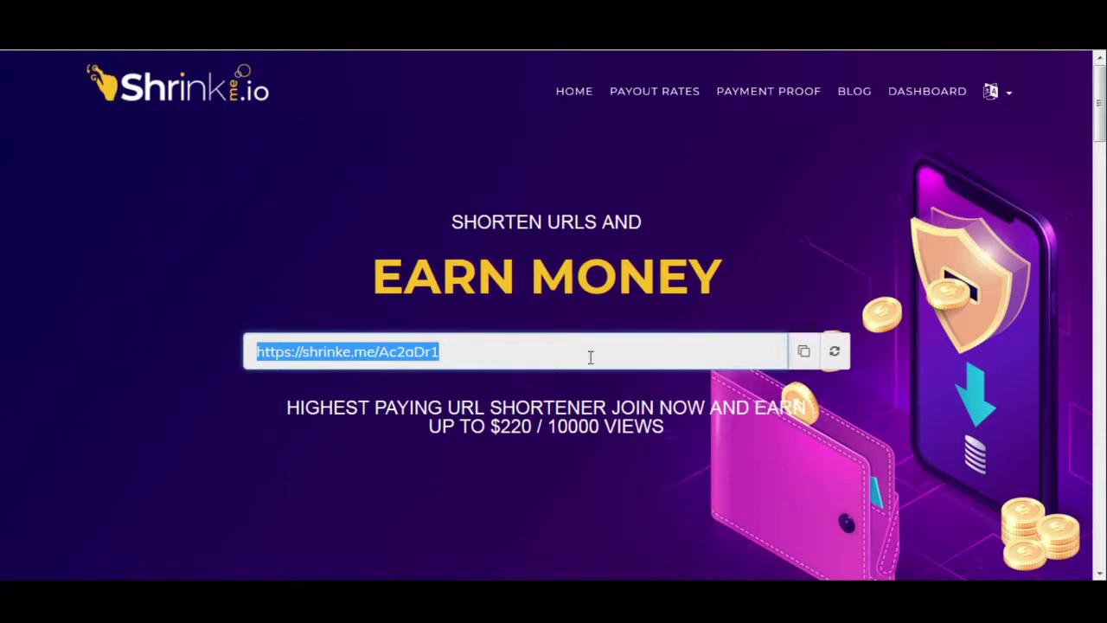
Highlight the desktop payout rates: Greenland $22.00, Ireland $16.00, Belgium $7.50, US and UK $7.00.
left_click(623, 90)
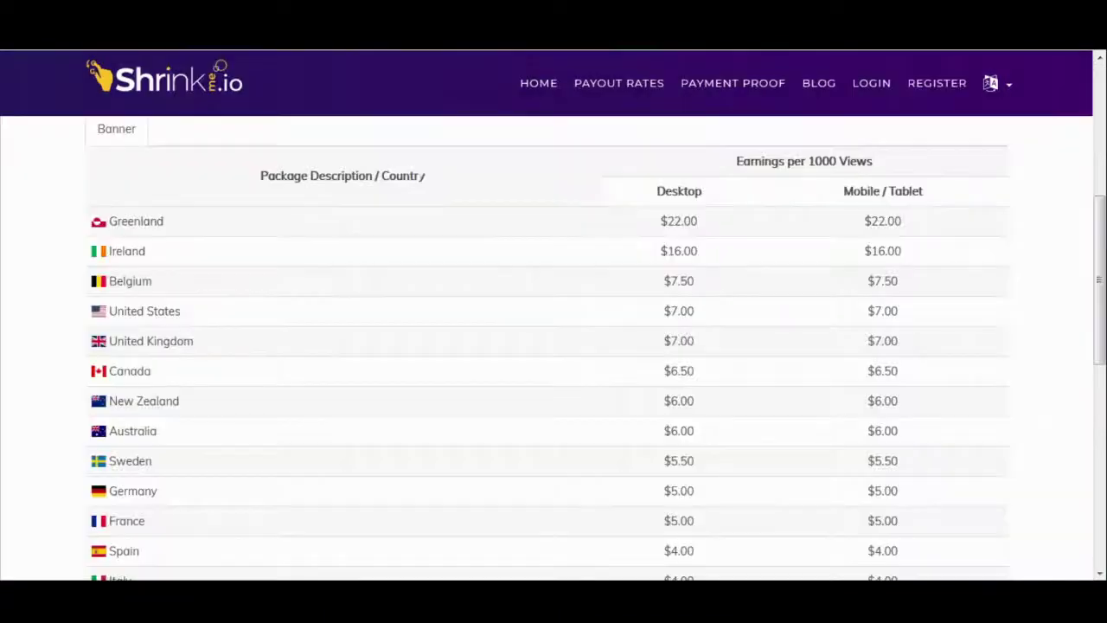
left_click_drag(650, 220, 739, 221)
left_click_drag(646, 249, 734, 251)
left_click_drag(657, 280, 726, 286)
left_click_drag(661, 313, 735, 316)
left_click_drag(648, 341, 725, 344)
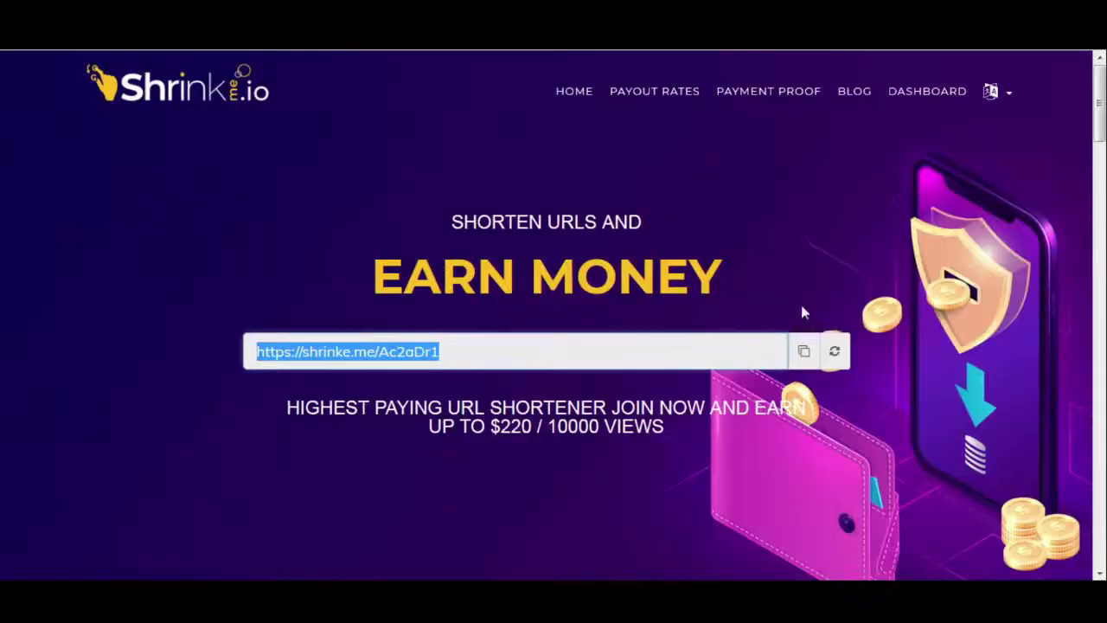
Copy the short link, return to the ShrinkMe home page, and recopy the video's share link.
right_click(370, 354)
left_click(447, 178)
left_click(49, 295)
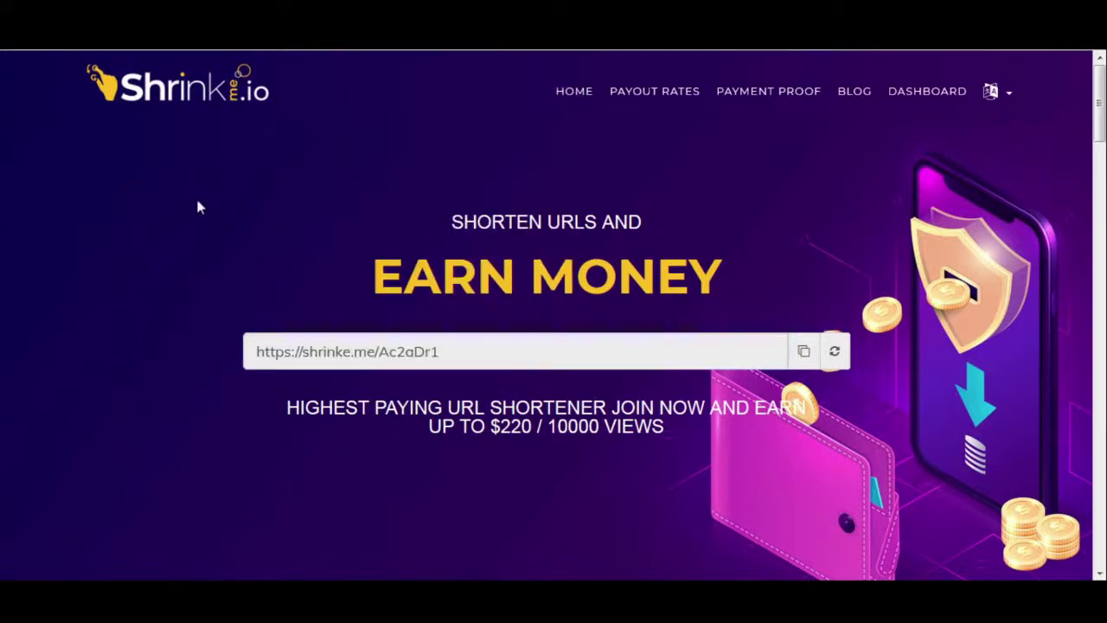
left_click(90, 75)
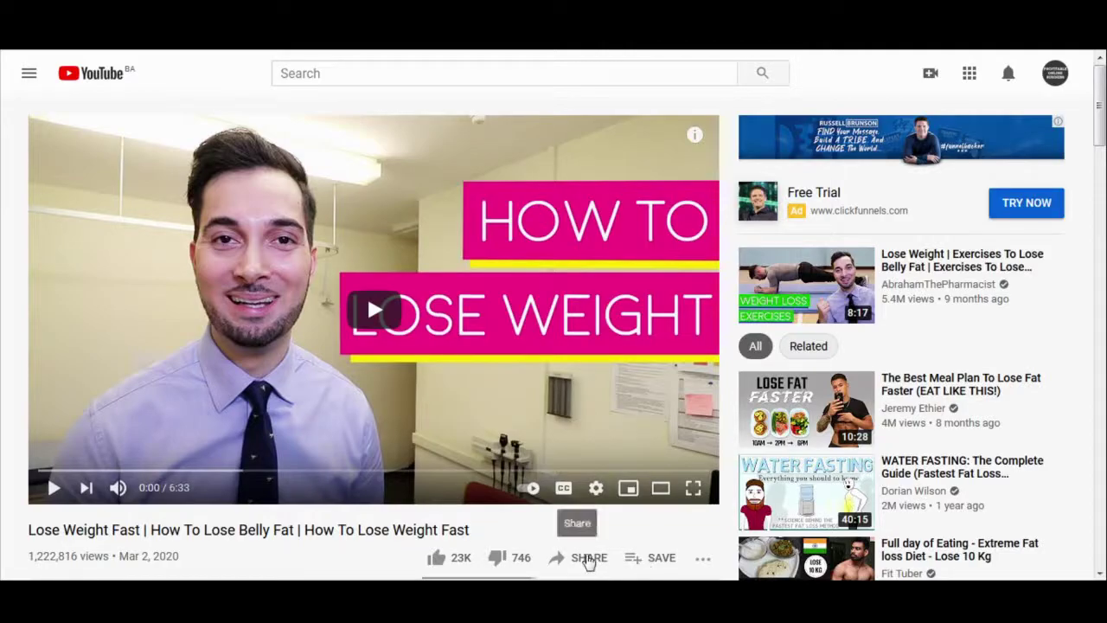
left_click(587, 561)
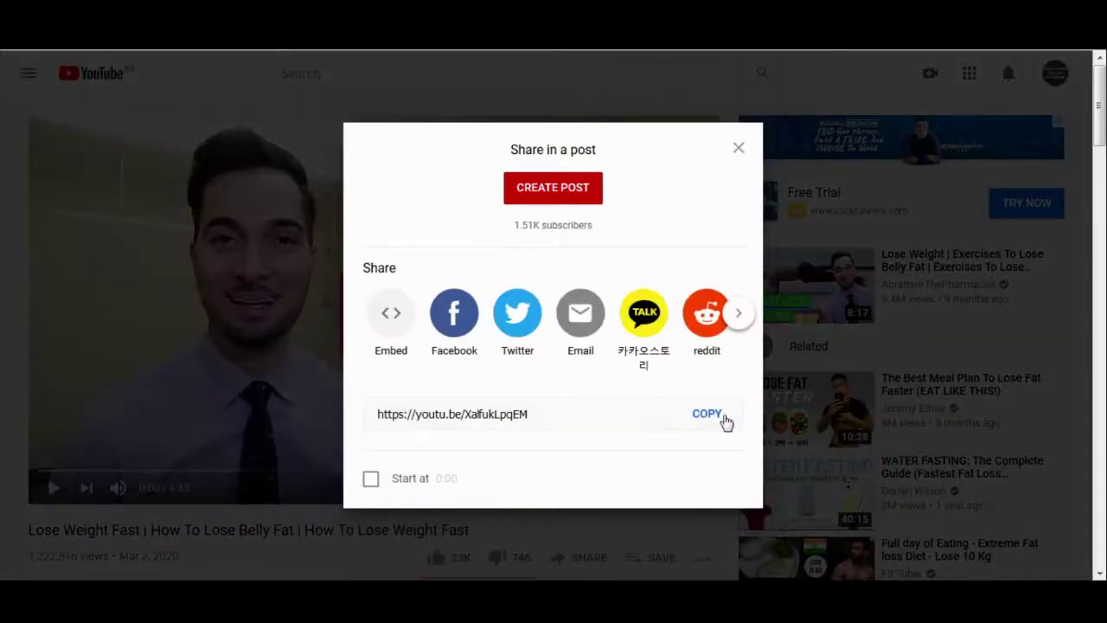
left_click(737, 148)
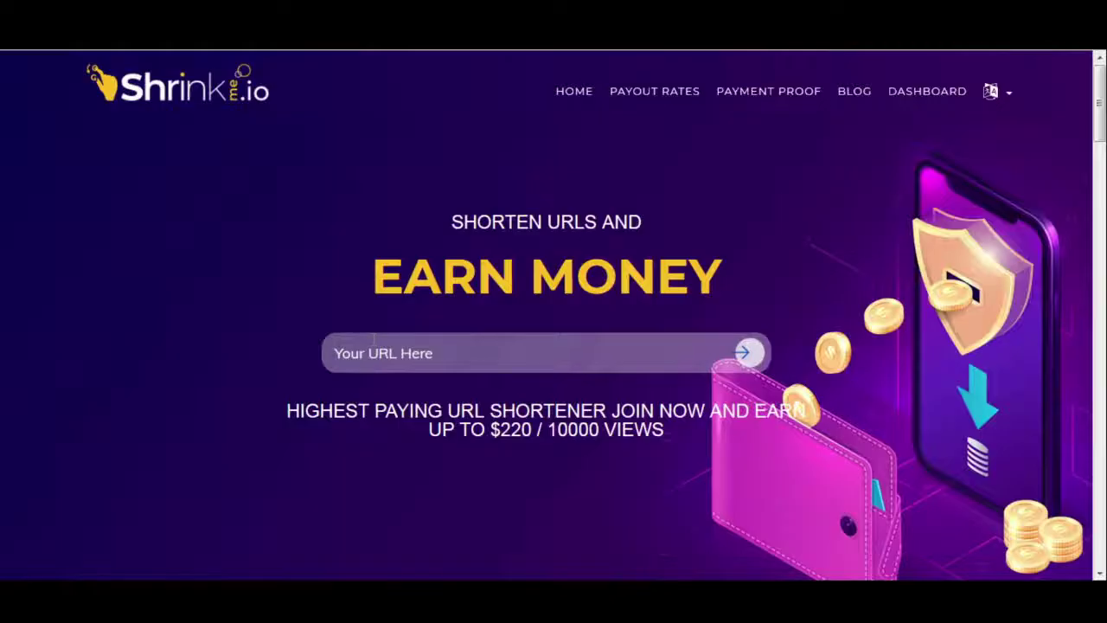
Shorten the pasted YouTube link again and copy the resulting short link.
right_click(381, 363)
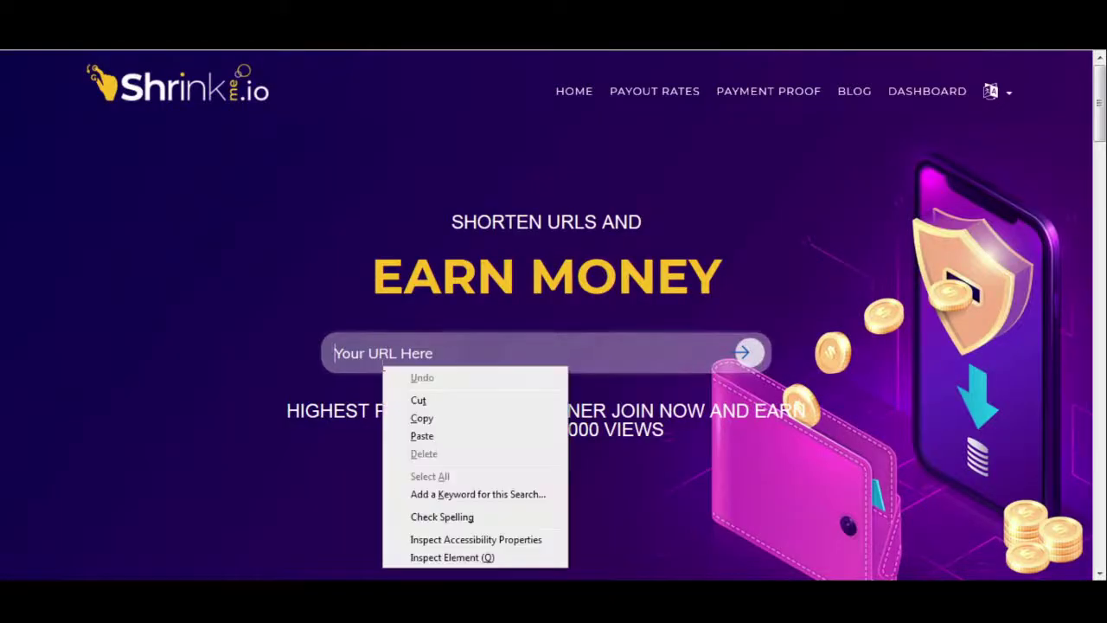
left_click(450, 435)
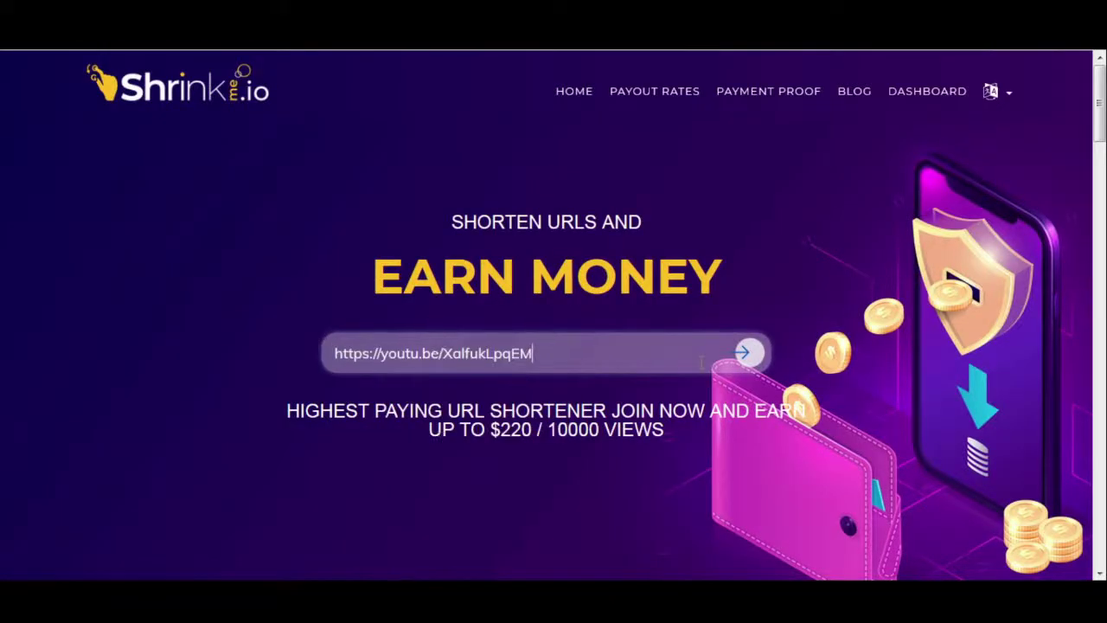
left_click(747, 351)
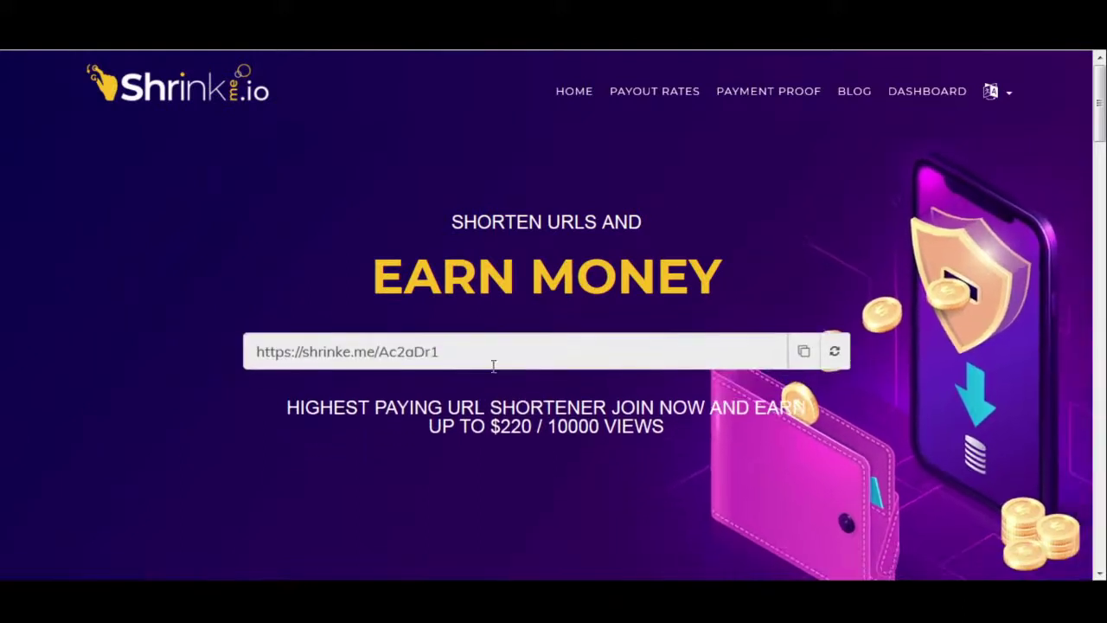
left_click_drag(257, 351, 454, 348)
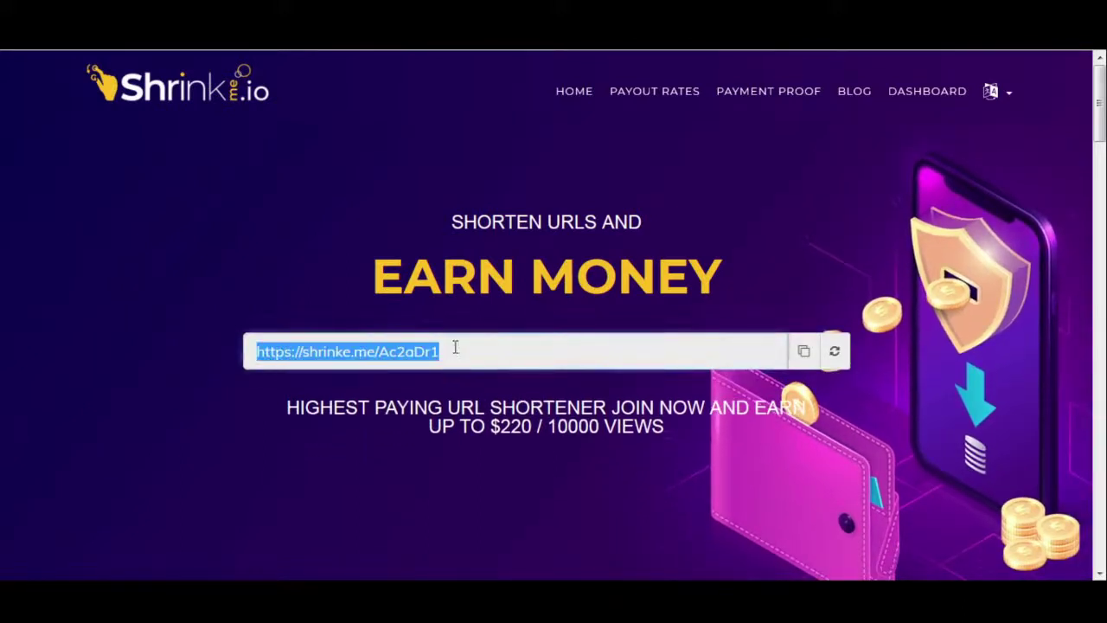
right_click(382, 354)
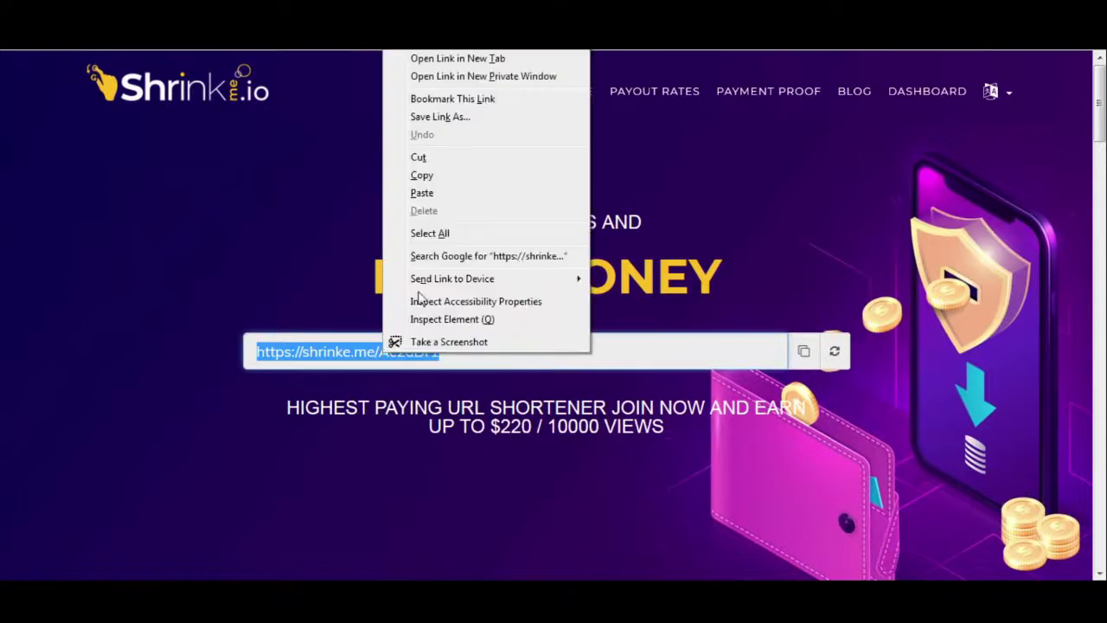
left_click(438, 176)
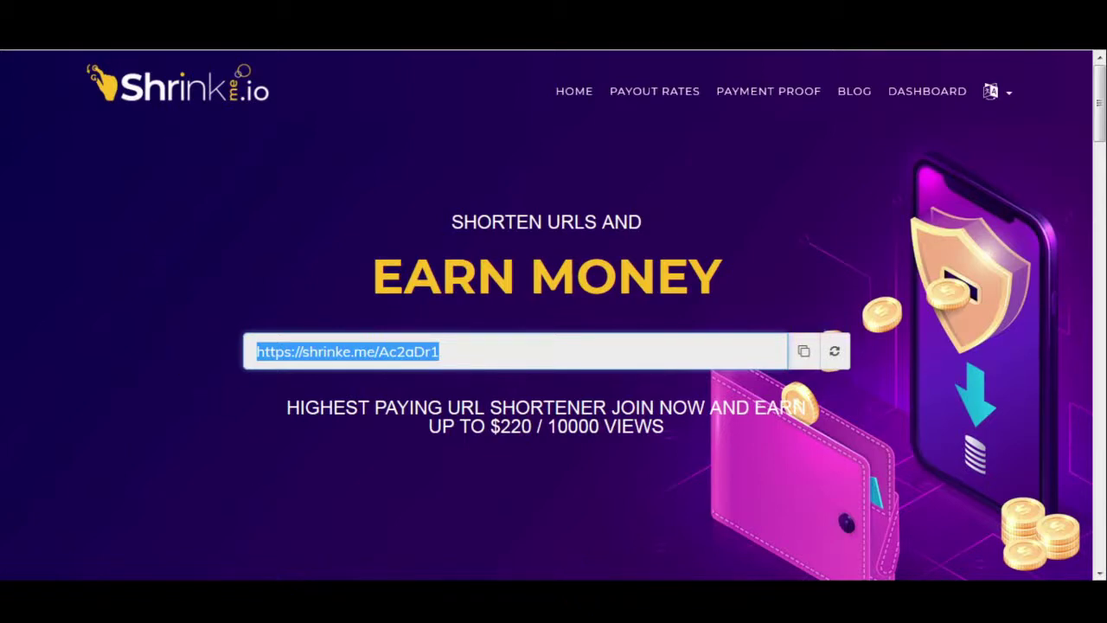
right_click(939, 152)
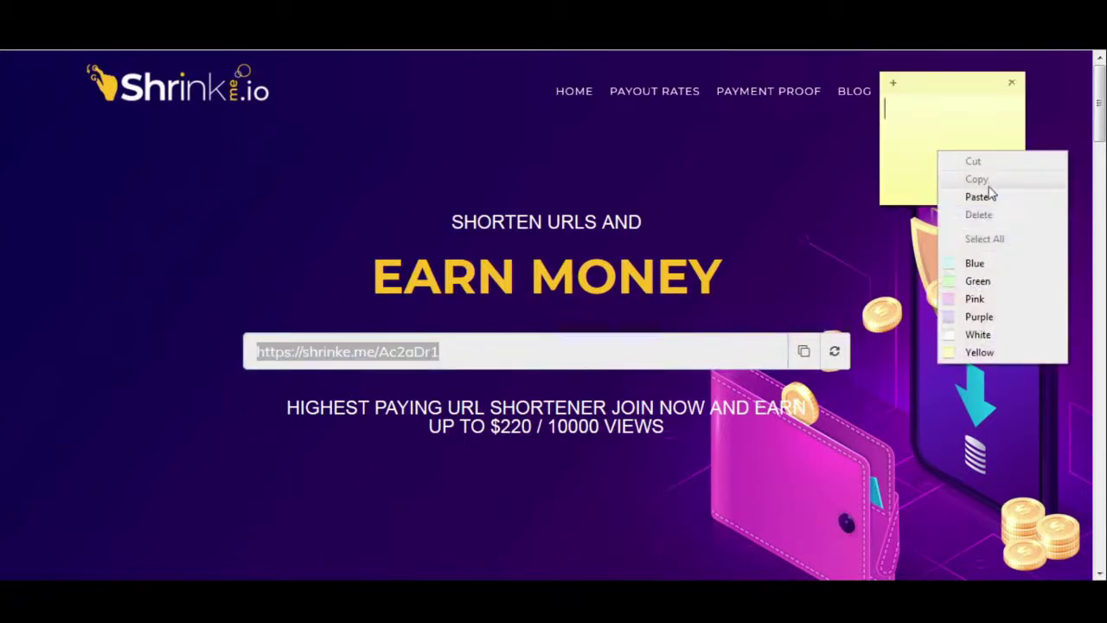
left_click(990, 195)
left_click_drag(880, 157, 765, 159)
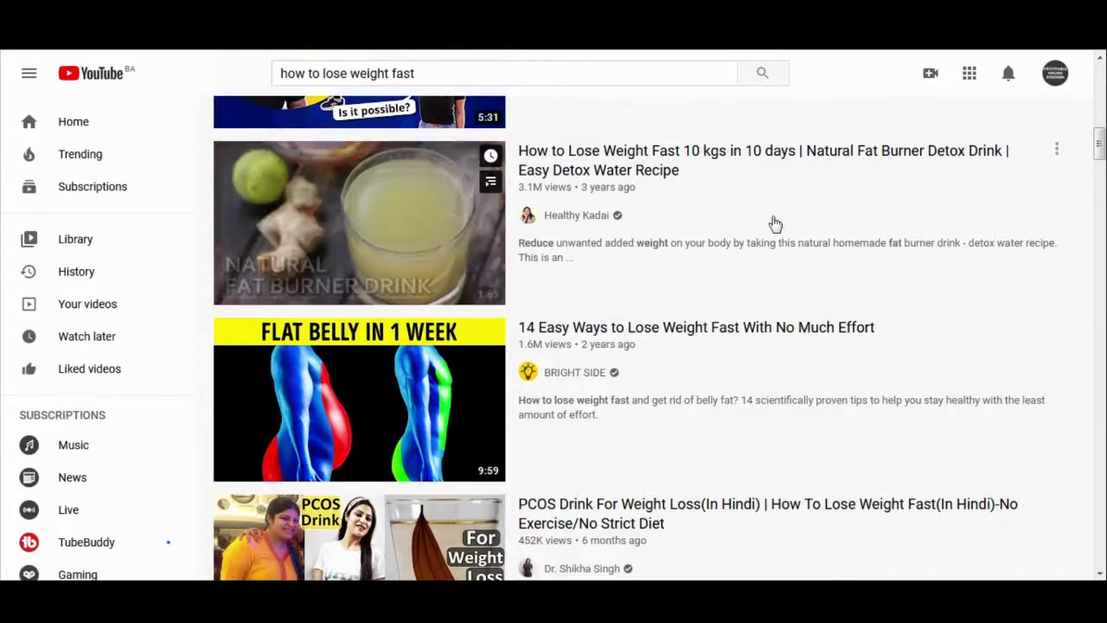
scroll(766, 247, "up", 3)
scroll(659, 285, "down", 1)
scroll(658, 286, "down", 2)
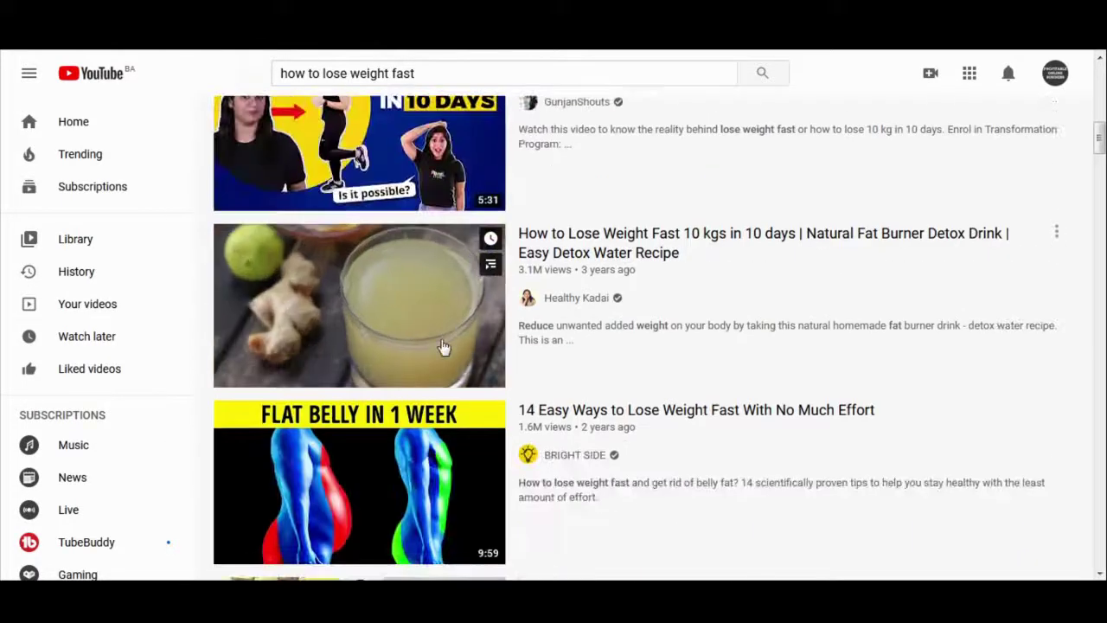
left_click(763, 243)
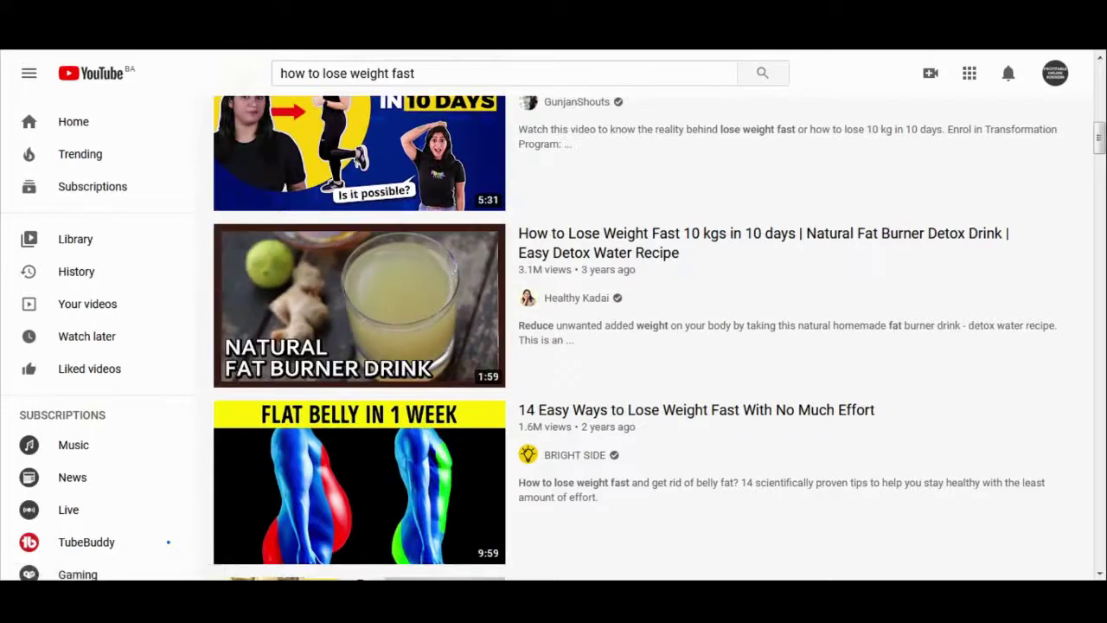
scroll(274, 206, "down", 1)
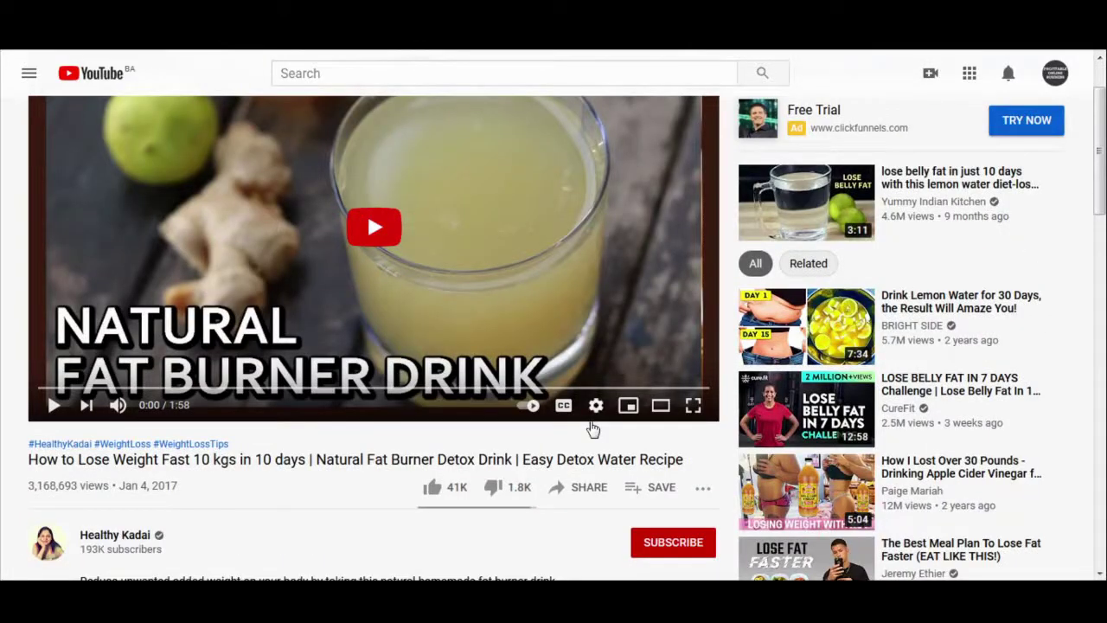
left_click(592, 487)
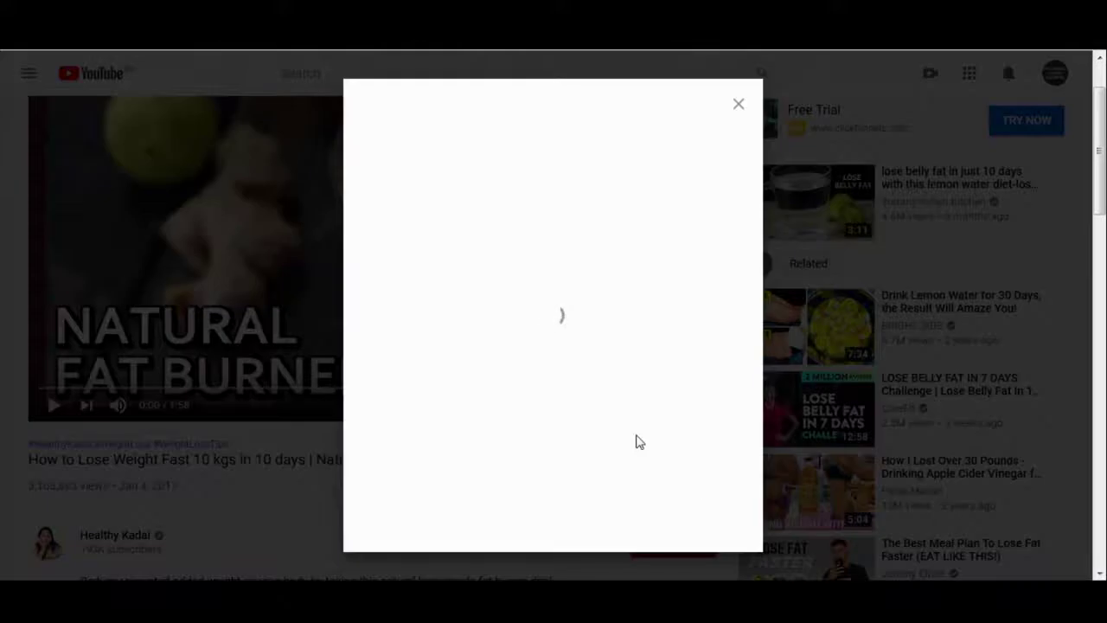
left_click(719, 424)
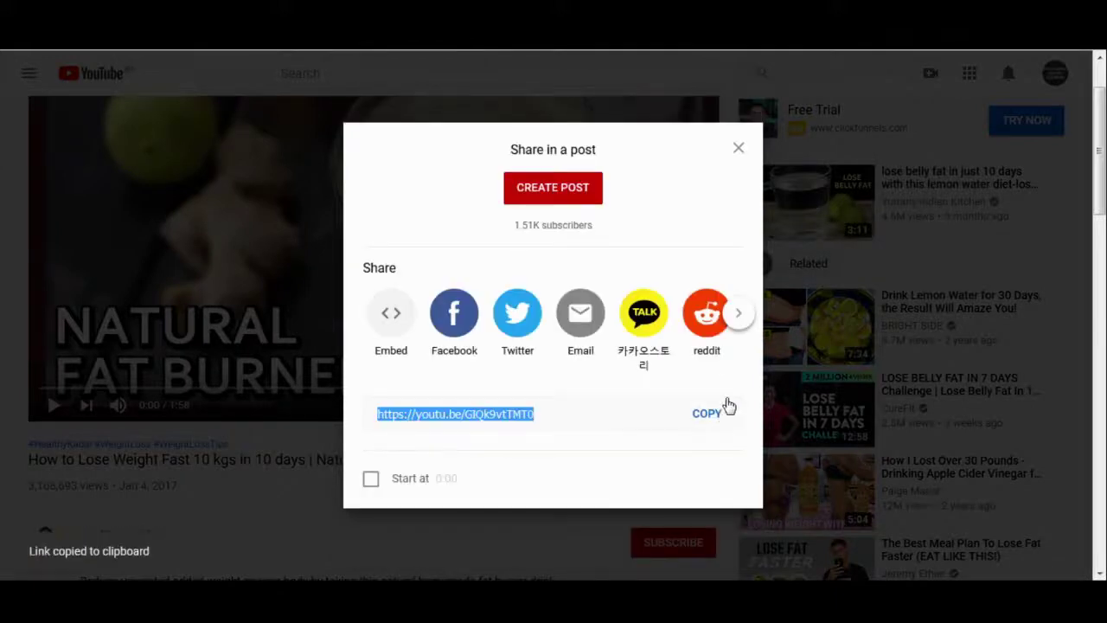
left_click(739, 150)
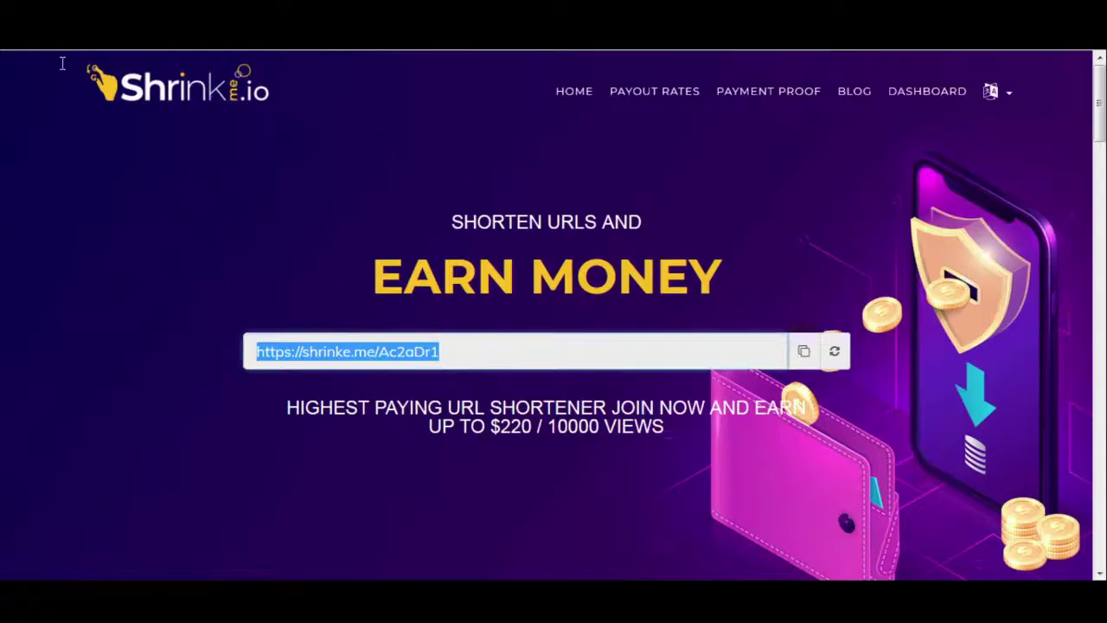
left_click(177, 86)
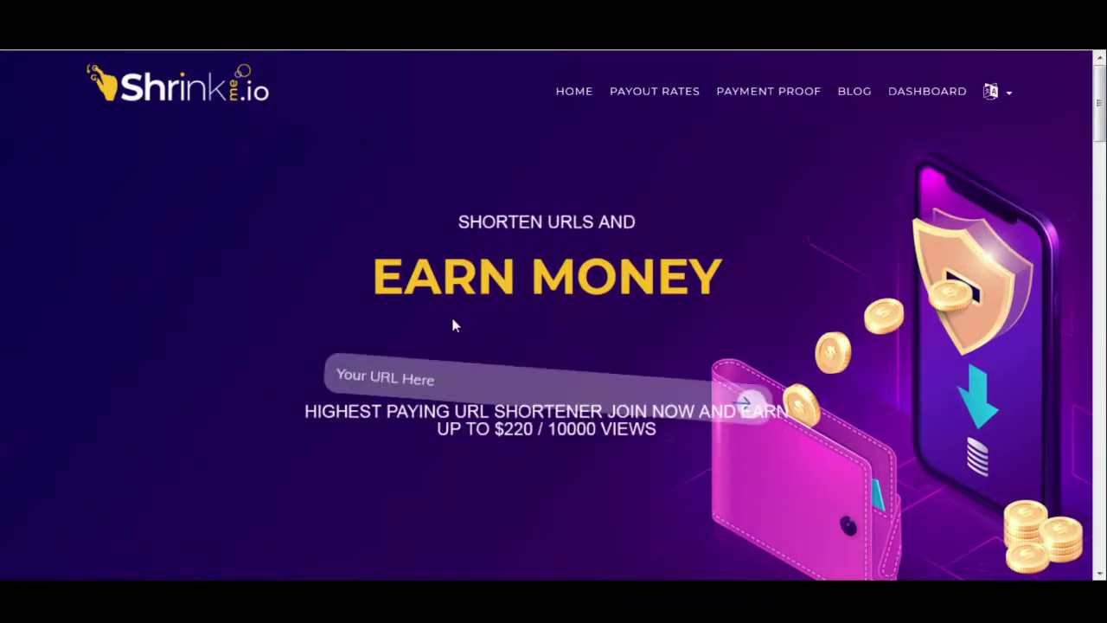
right_click(416, 355)
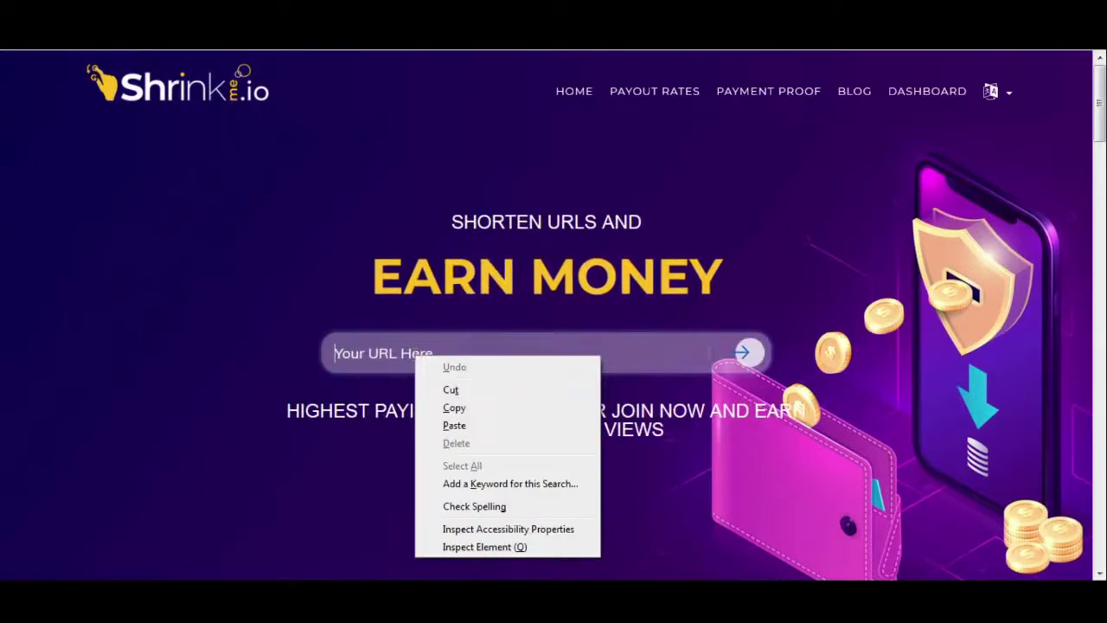
left_click(454, 425)
left_click(745, 353)
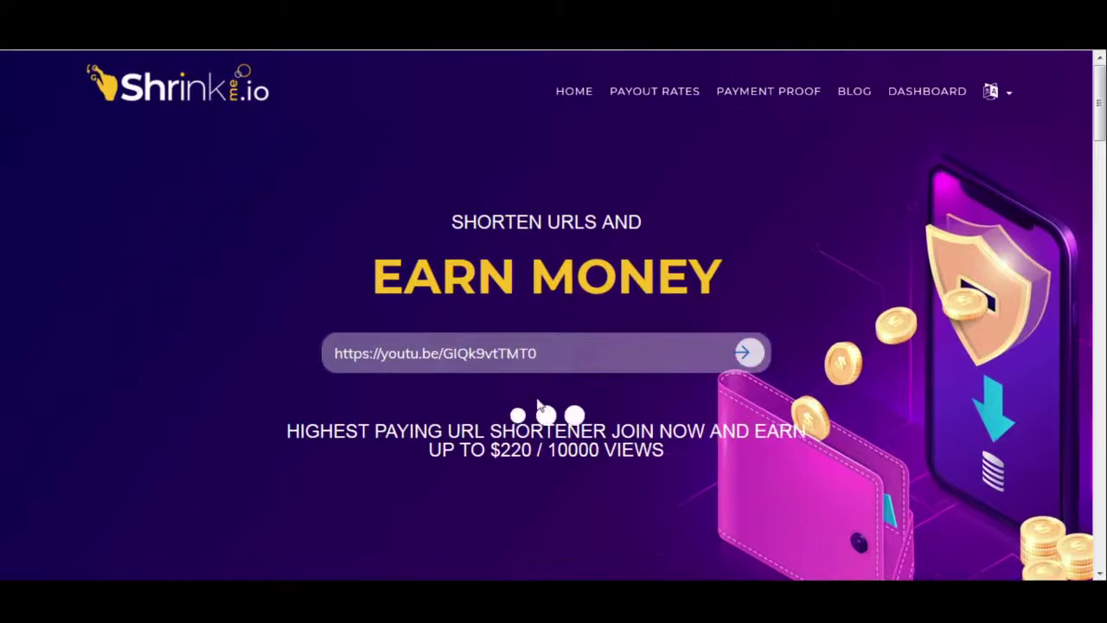
left_click(400, 351)
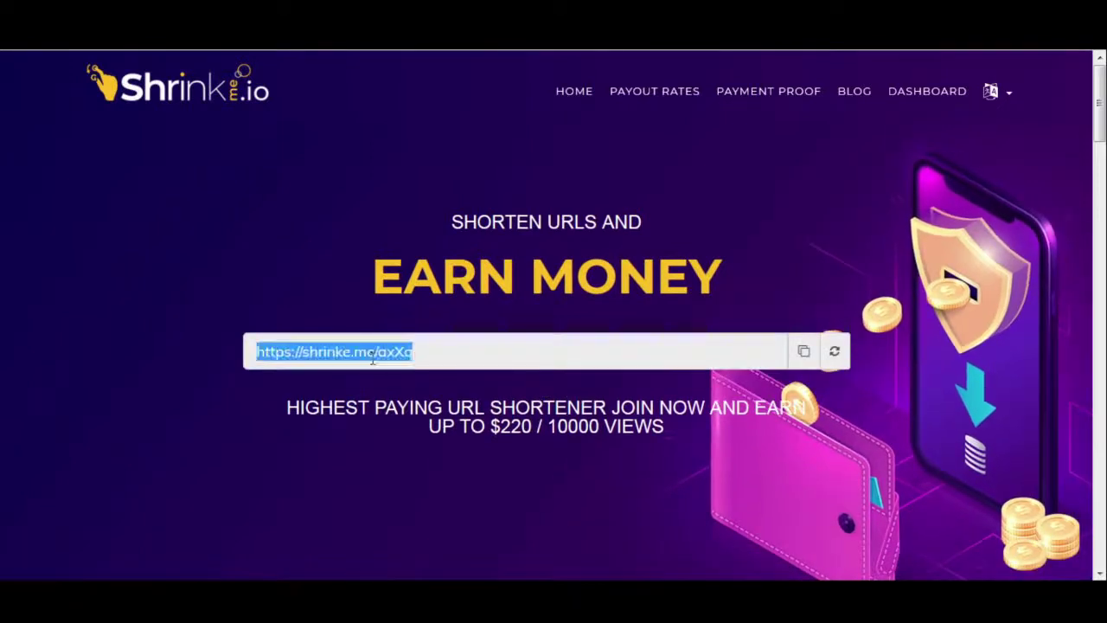
right_click(400, 363)
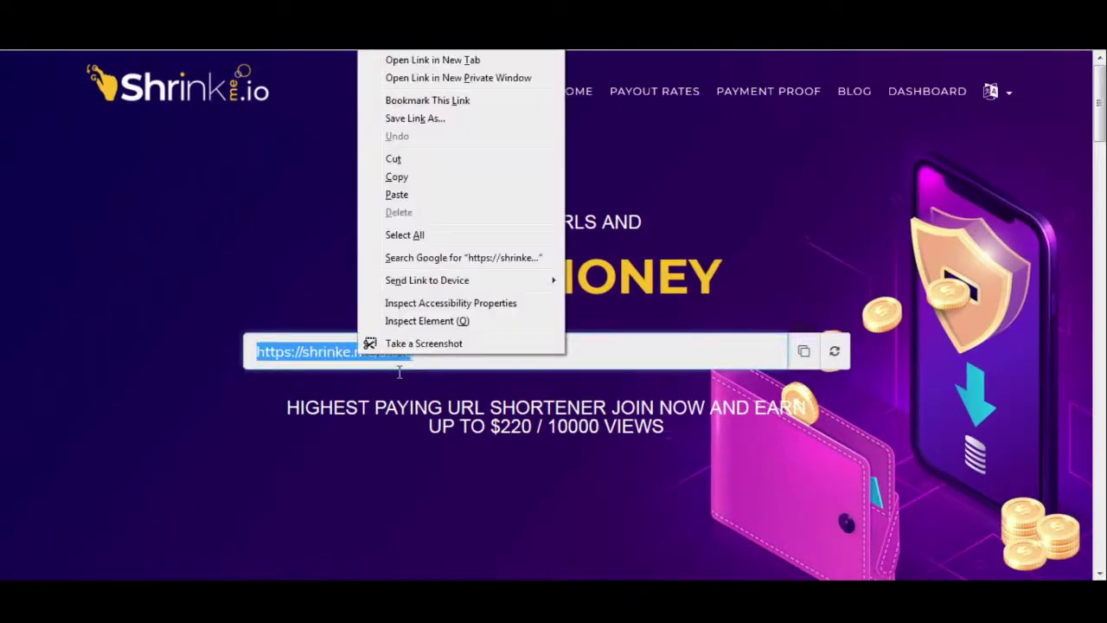
left_click(400, 177)
key("alt+Tab")
right_click(813, 153)
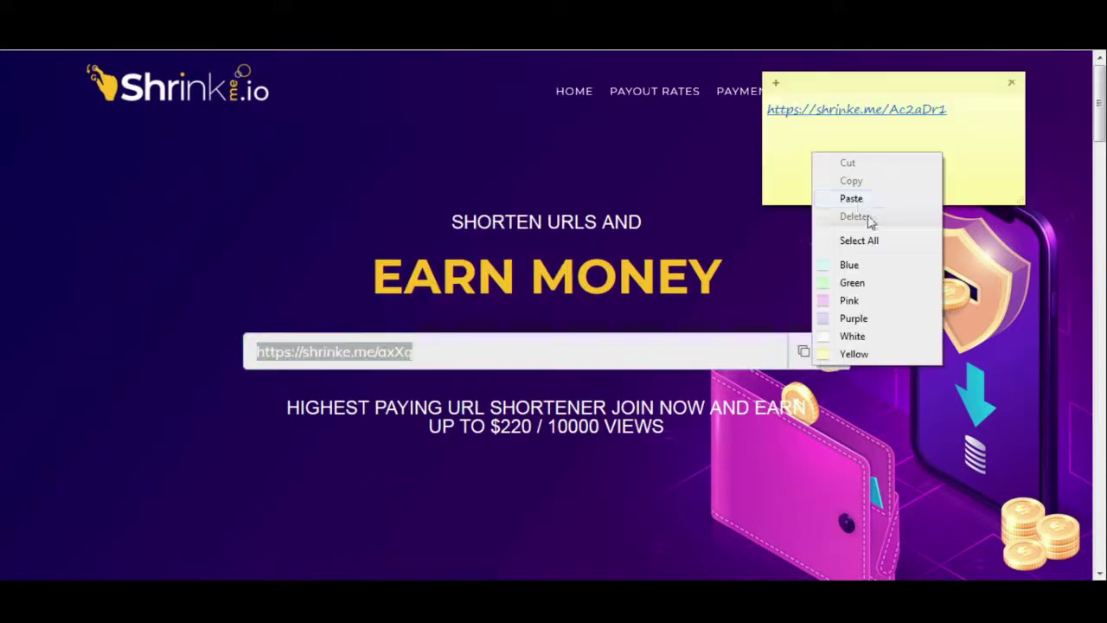
left_click(867, 201)
key("Return")
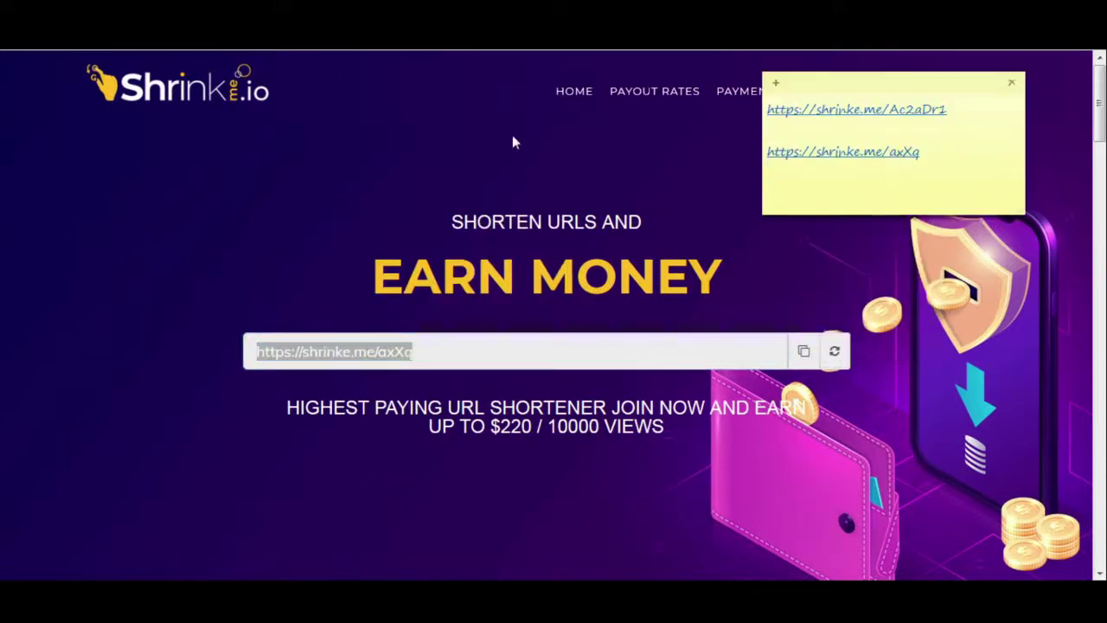
left_click(76, 80)
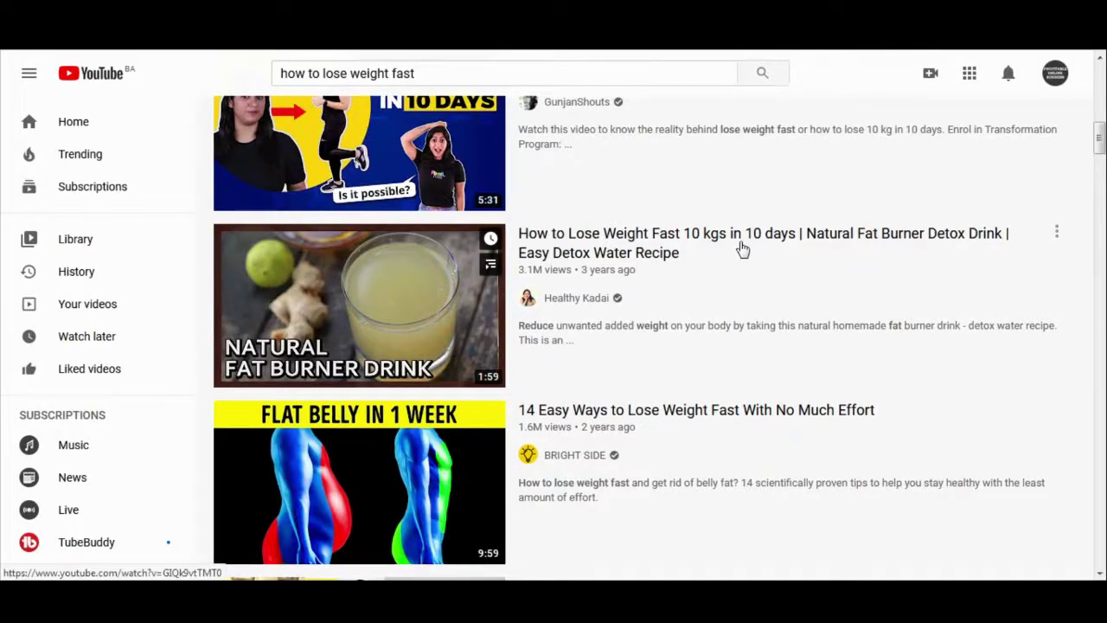
Scroll the results and open Mayo Clinic's '6 simple ways to lose a little weight' video.
mouse_move(741, 248)
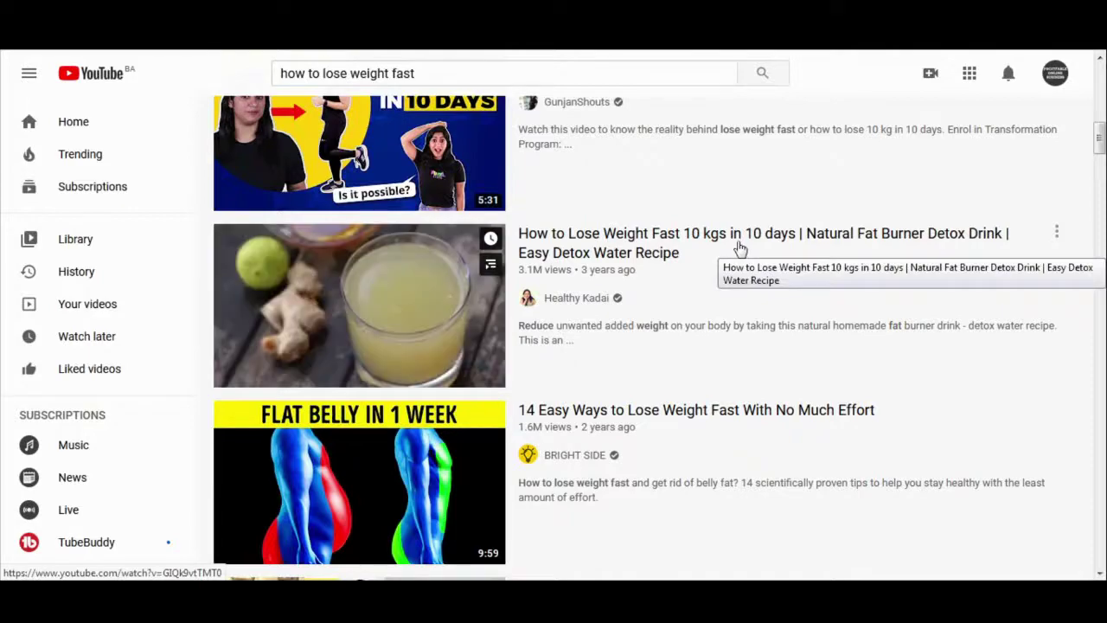
scroll(692, 292, "down", 3)
scroll(702, 341, "down", 5)
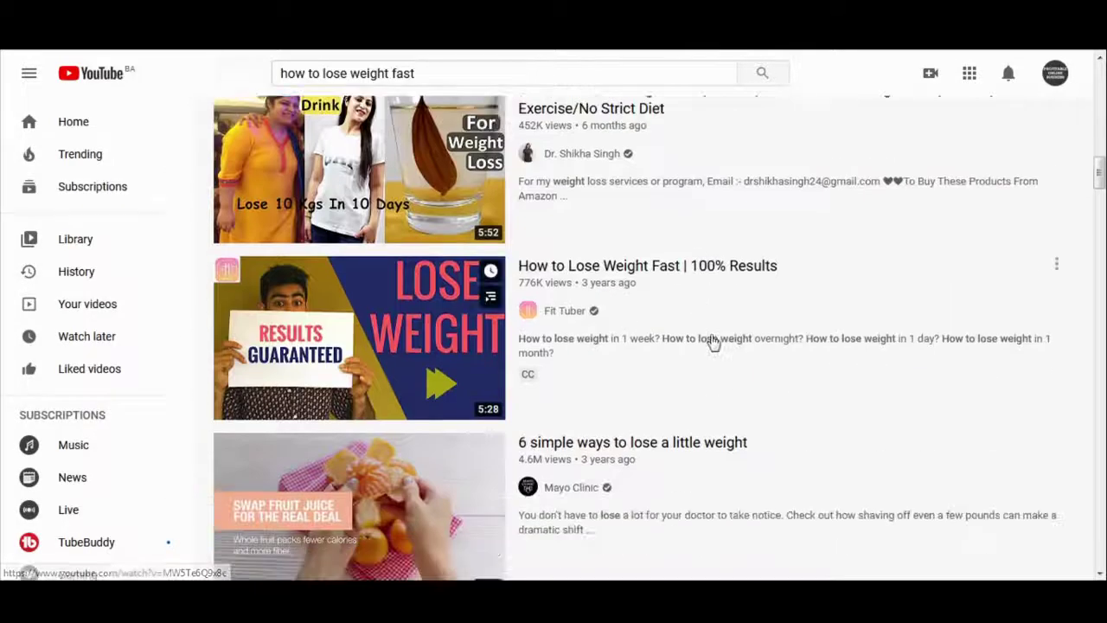
mouse_move(326, 301)
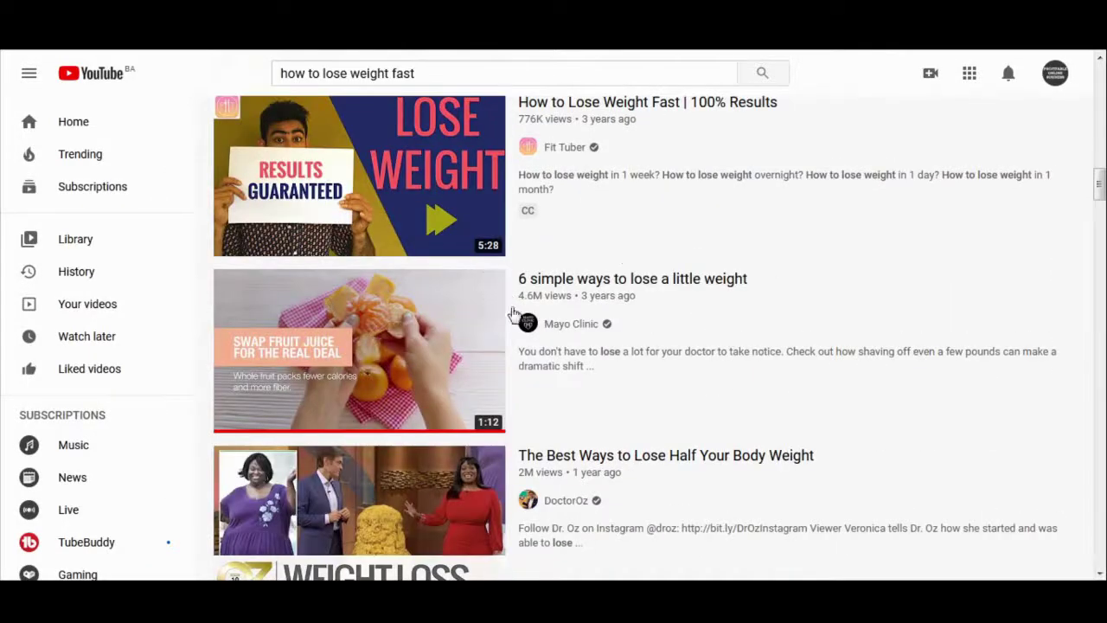
left_click(621, 278)
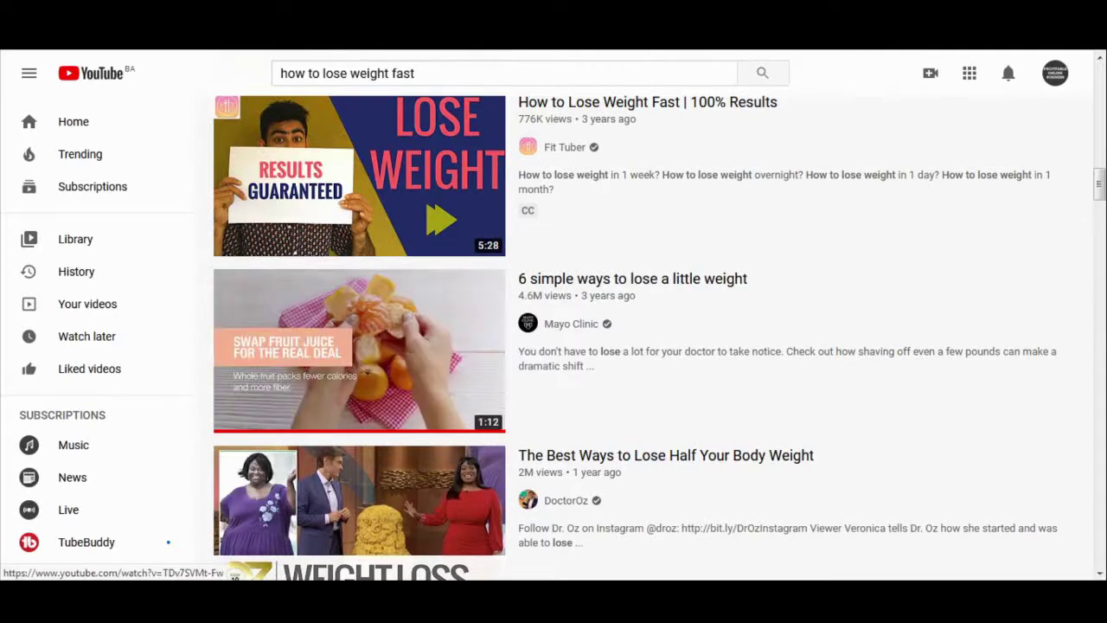
Copy the Mayo Clinic video's share link and close the Share dialog.
scroll(212, 461, "down", 2)
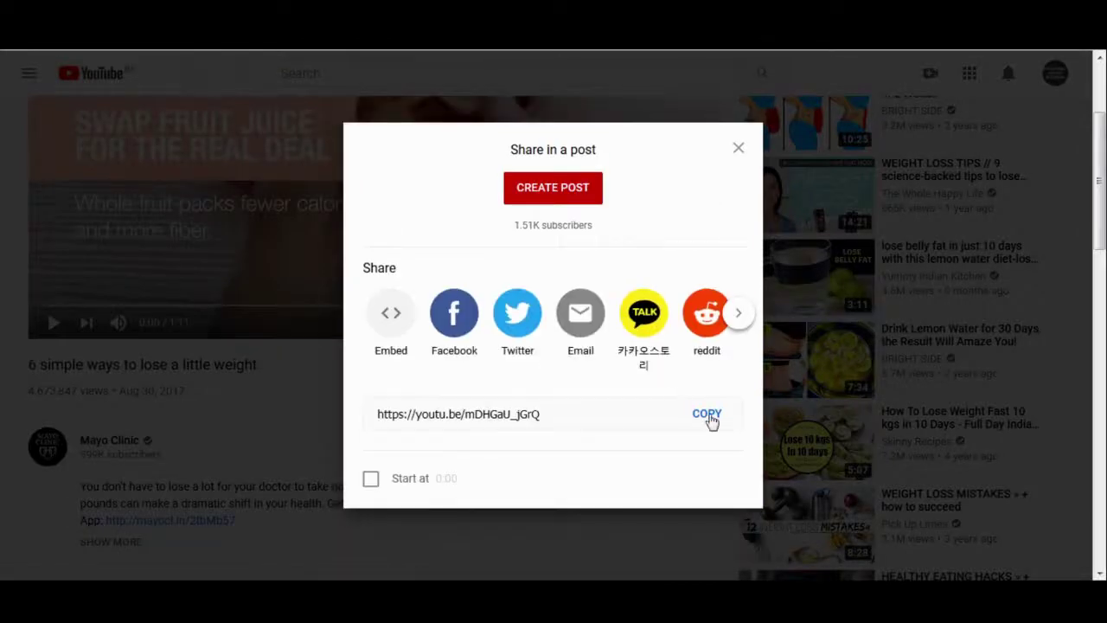
left_click(707, 415)
left_click(739, 149)
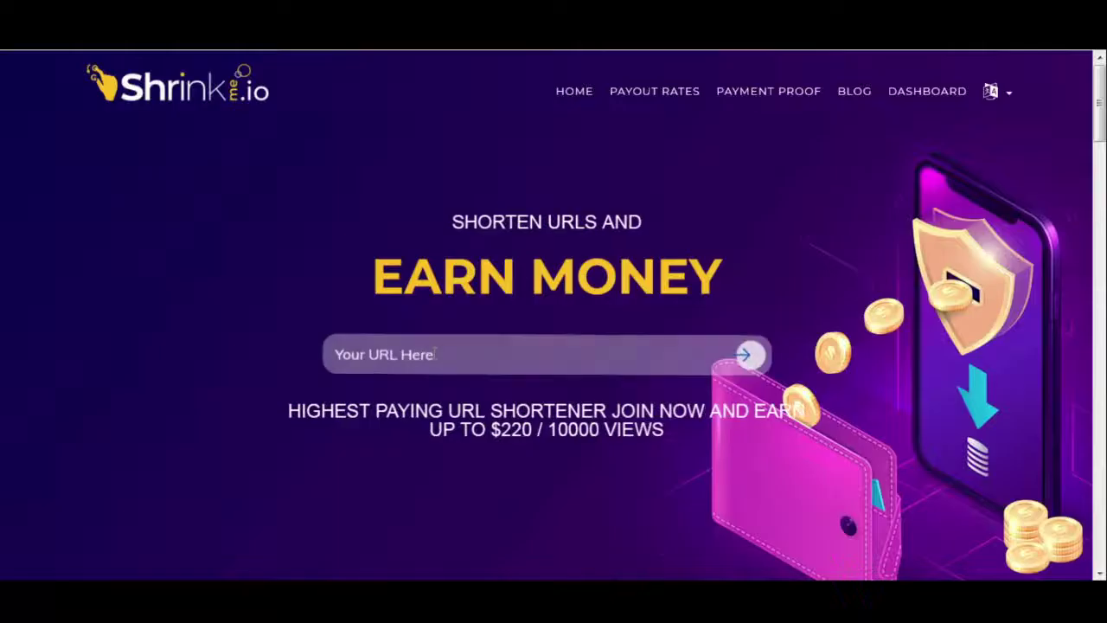
right_click(408, 354)
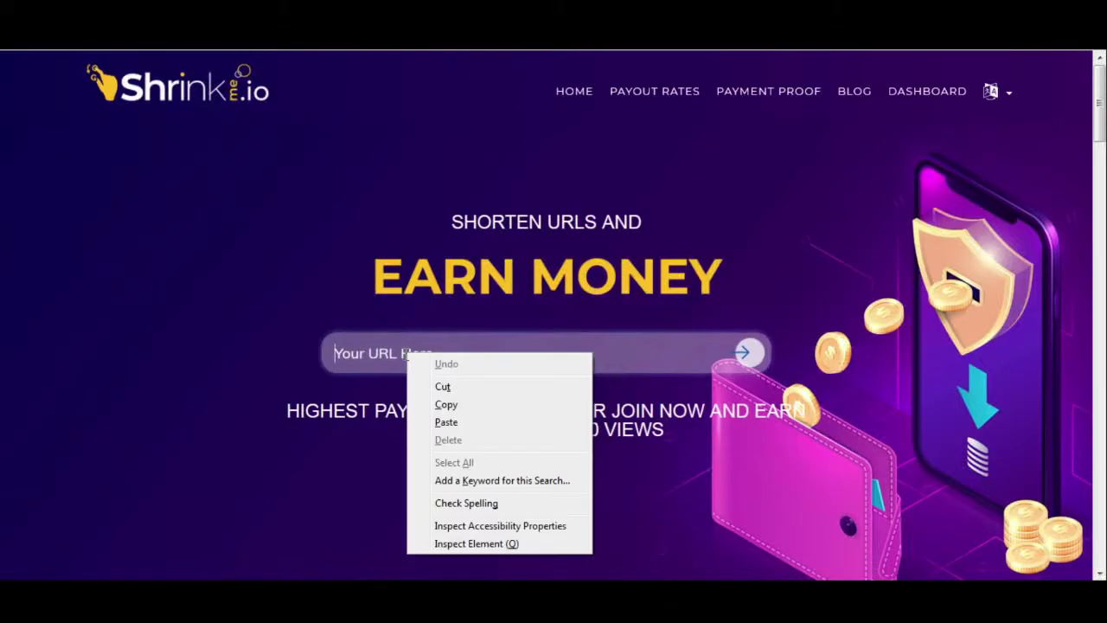
left_click(467, 424)
left_click(745, 353)
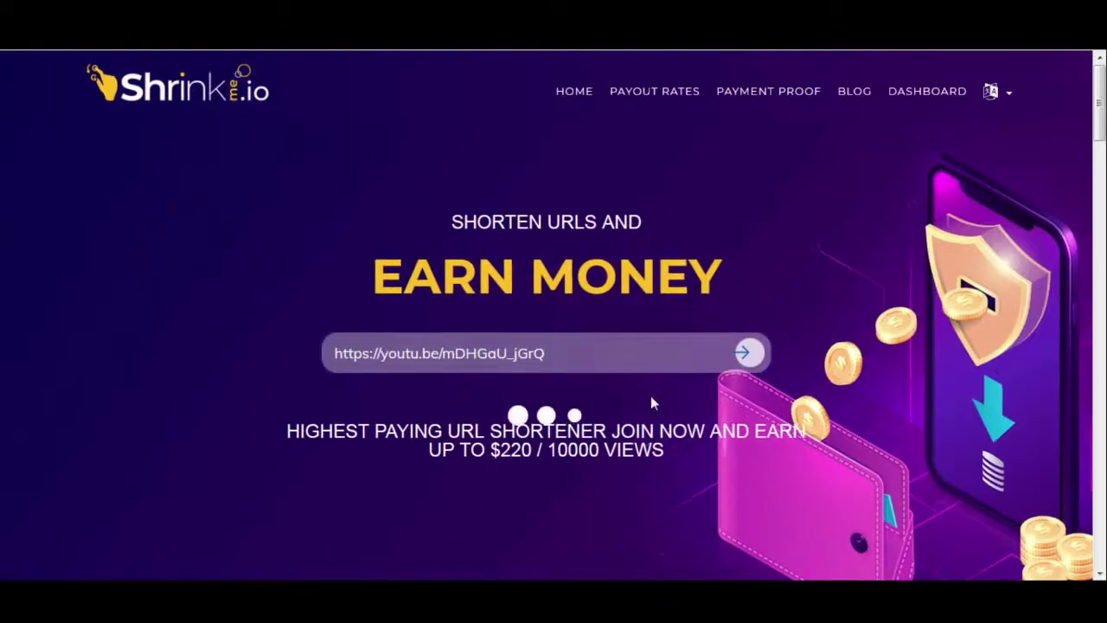
right_click(370, 355)
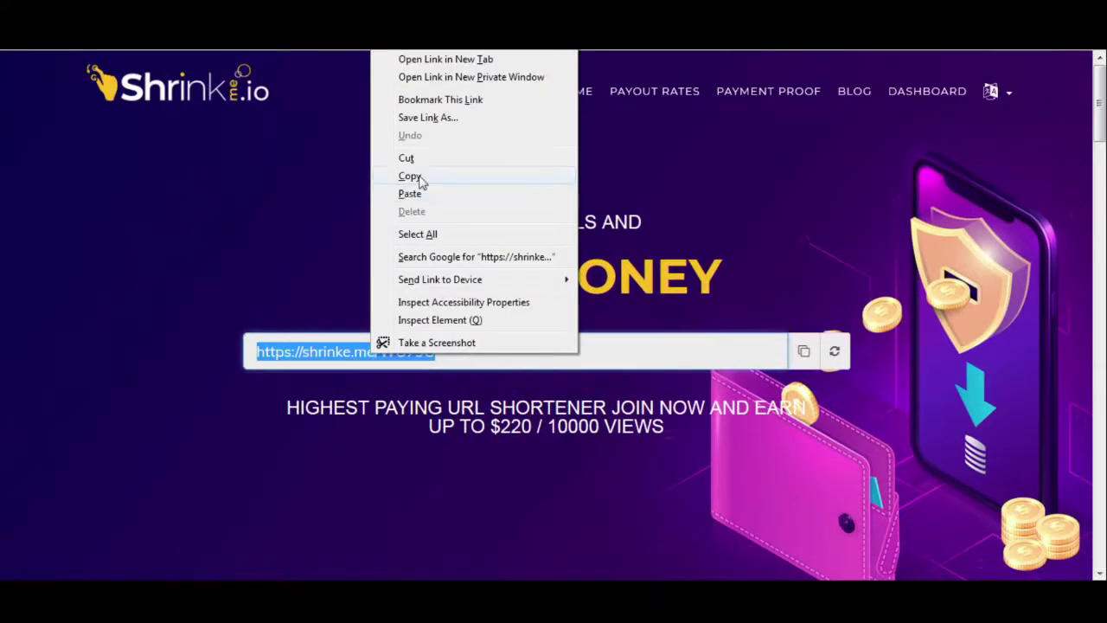
left_click(418, 177)
key("alt+Tab")
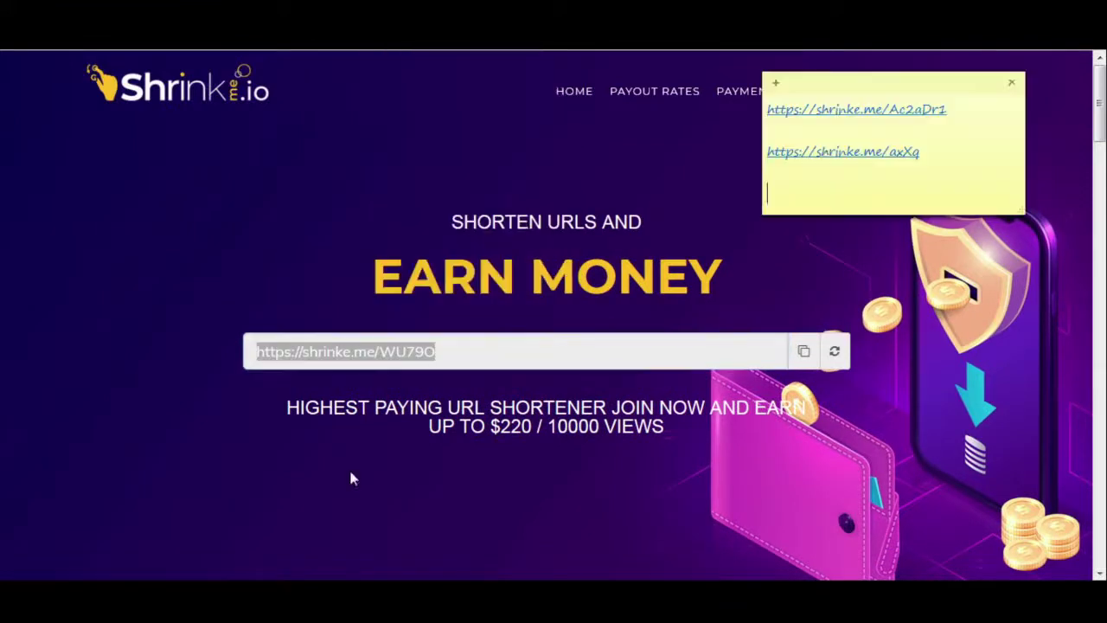
right_click(779, 194)
left_click(826, 240)
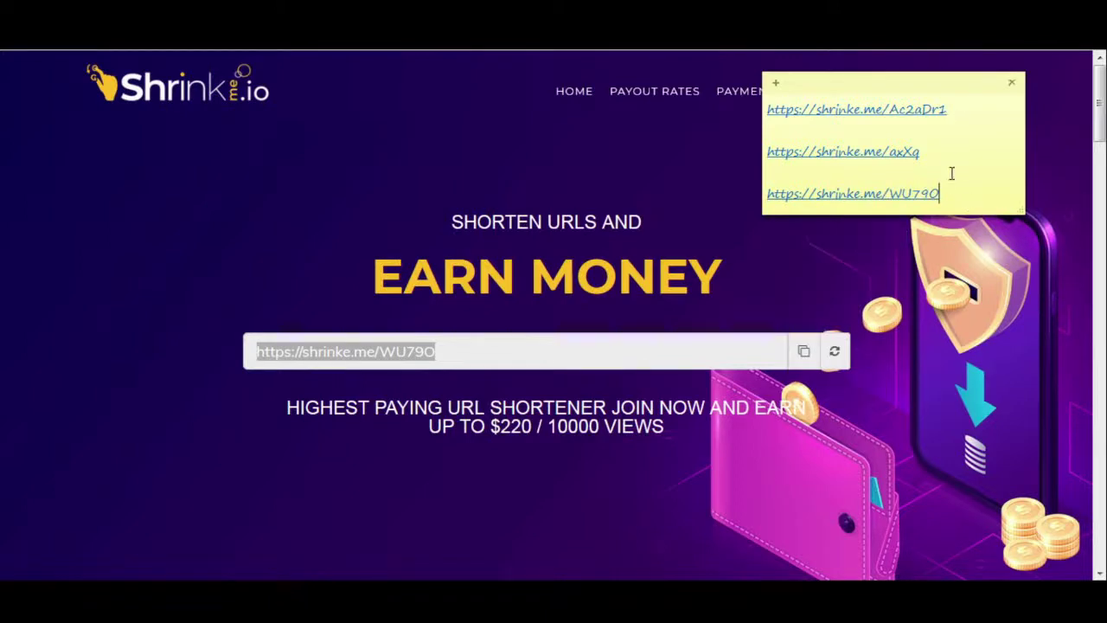
left_click(735, 141)
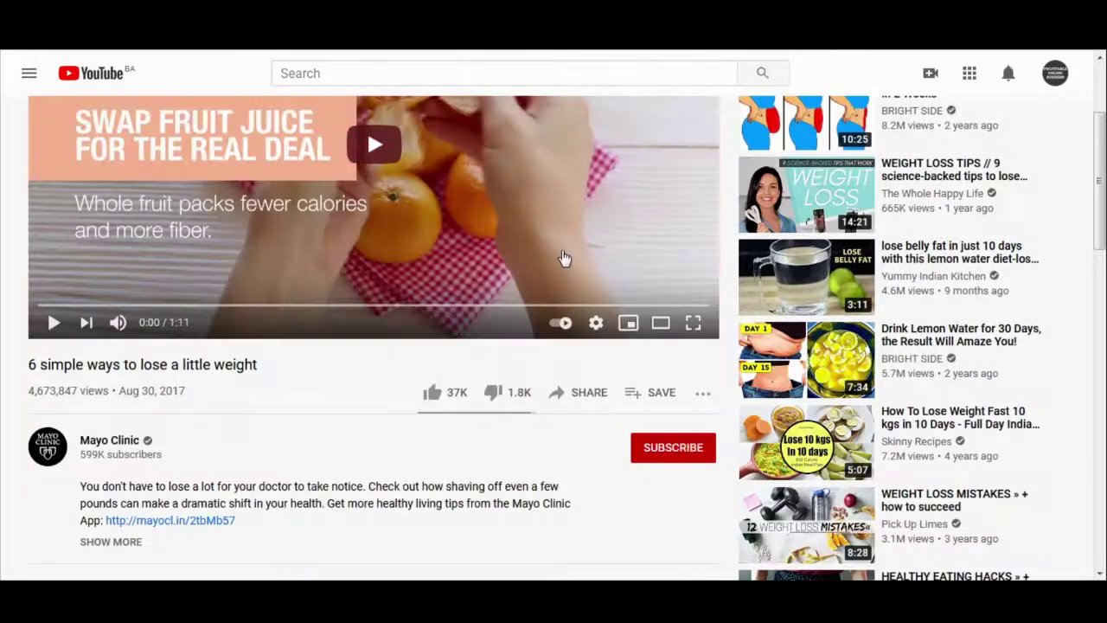
Scroll back up on the Mayo Clinic video page.
scroll(562, 257, "up", 2)
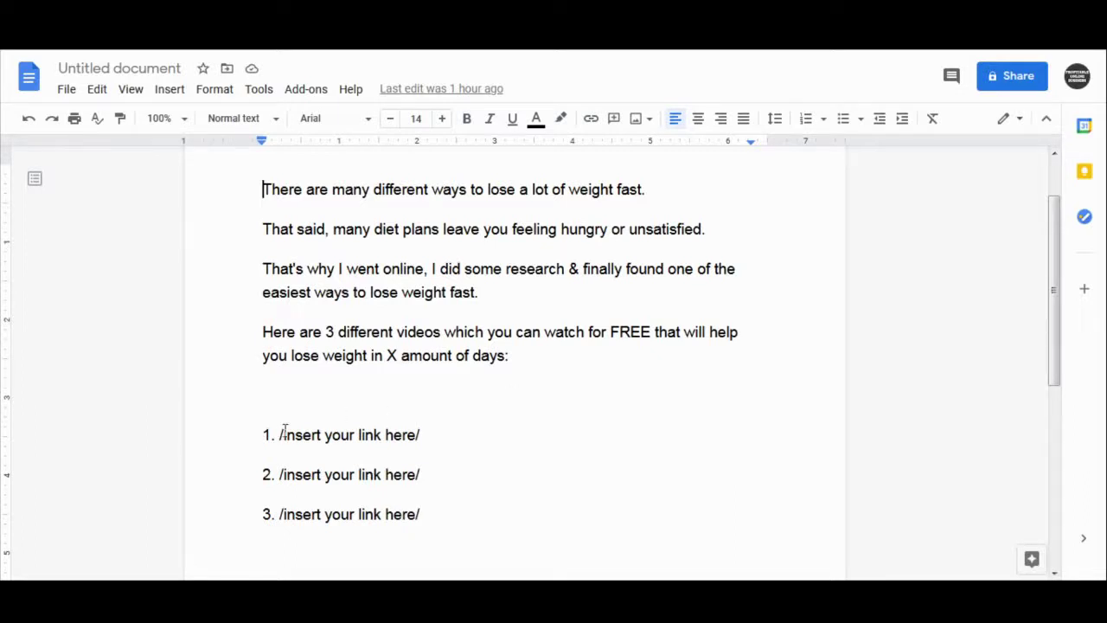
Delete the first '/insert your link here/' placeholder from list item 1.
triple_click(441, 507)
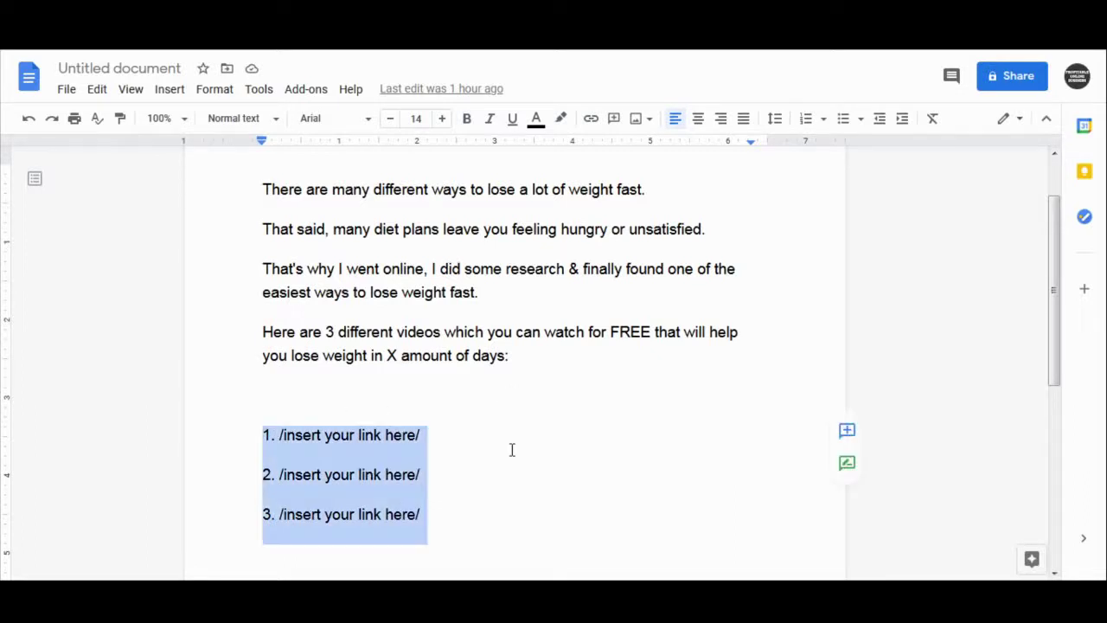
left_click(461, 432)
left_click_drag(423, 433, 281, 436)
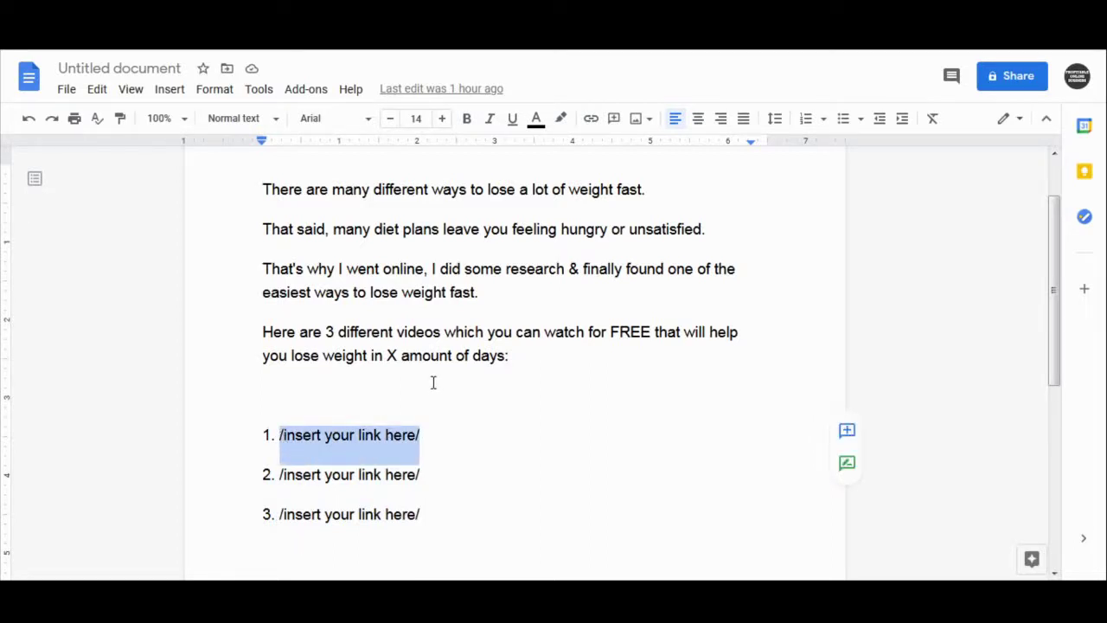
key("BackSpace")
left_click_drag(280, 435, 305, 471)
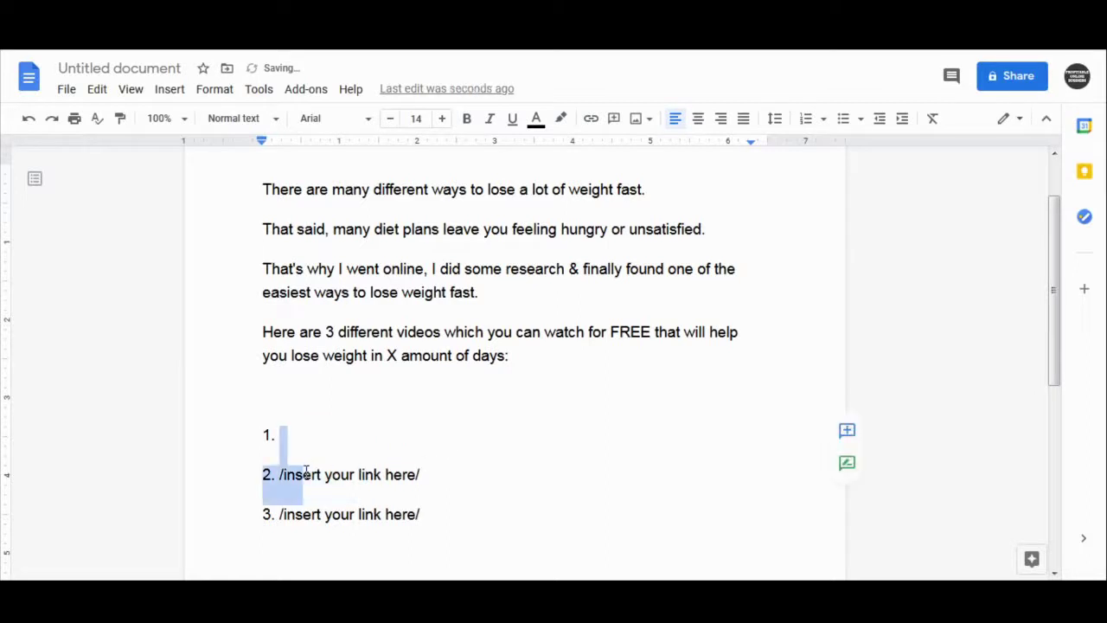
left_click(344, 424)
key("alt+Tab")
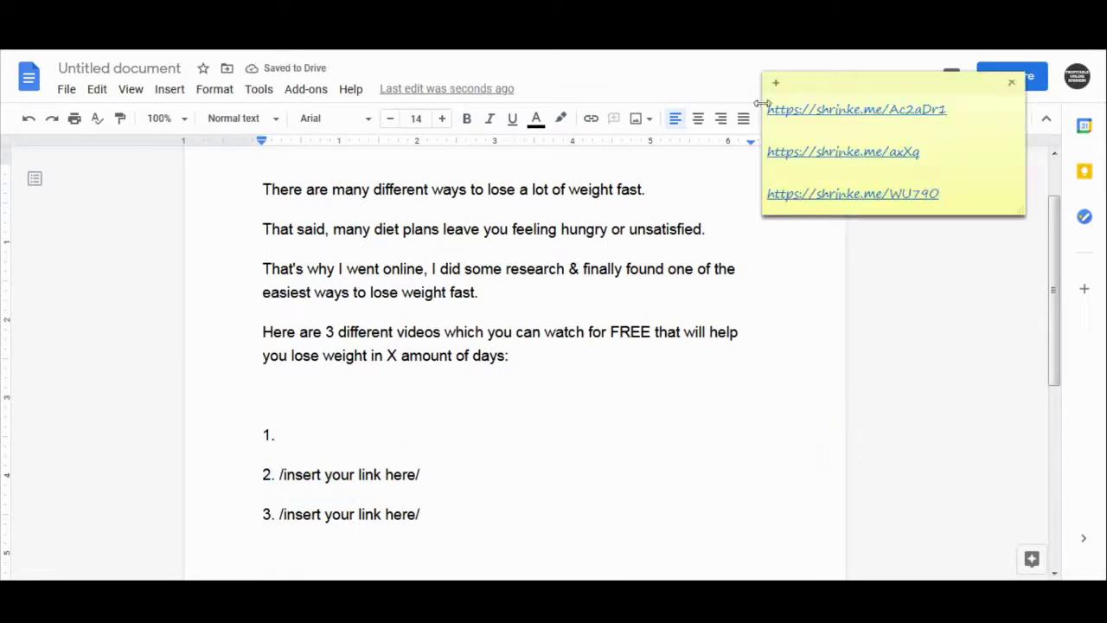
left_click_drag(964, 108, 766, 110)
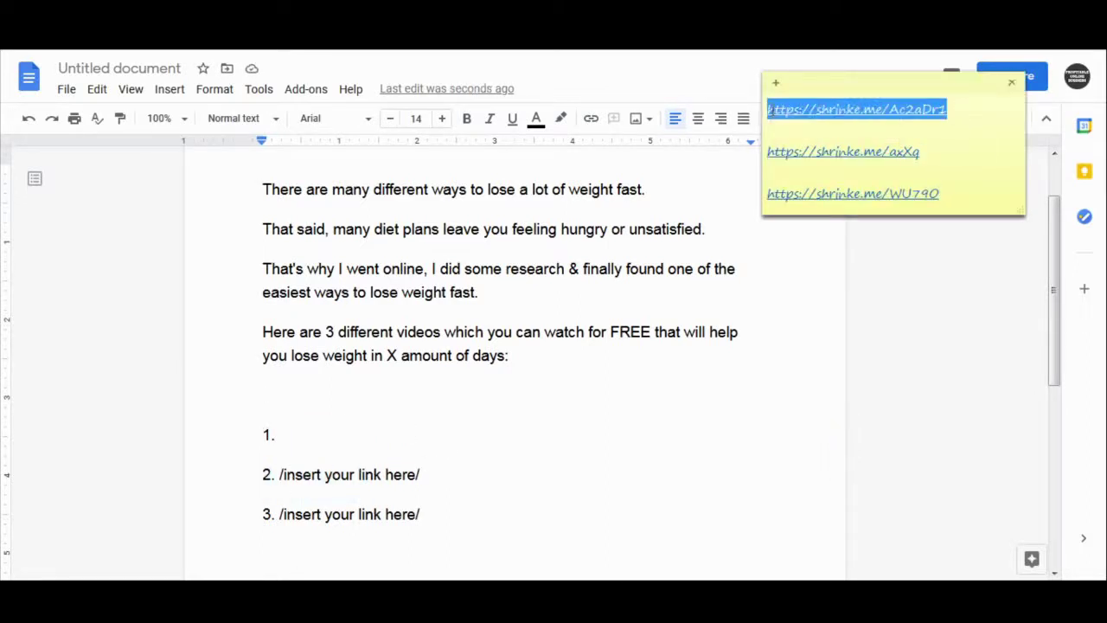
right_click(950, 102)
left_click(984, 127)
left_click(376, 430)
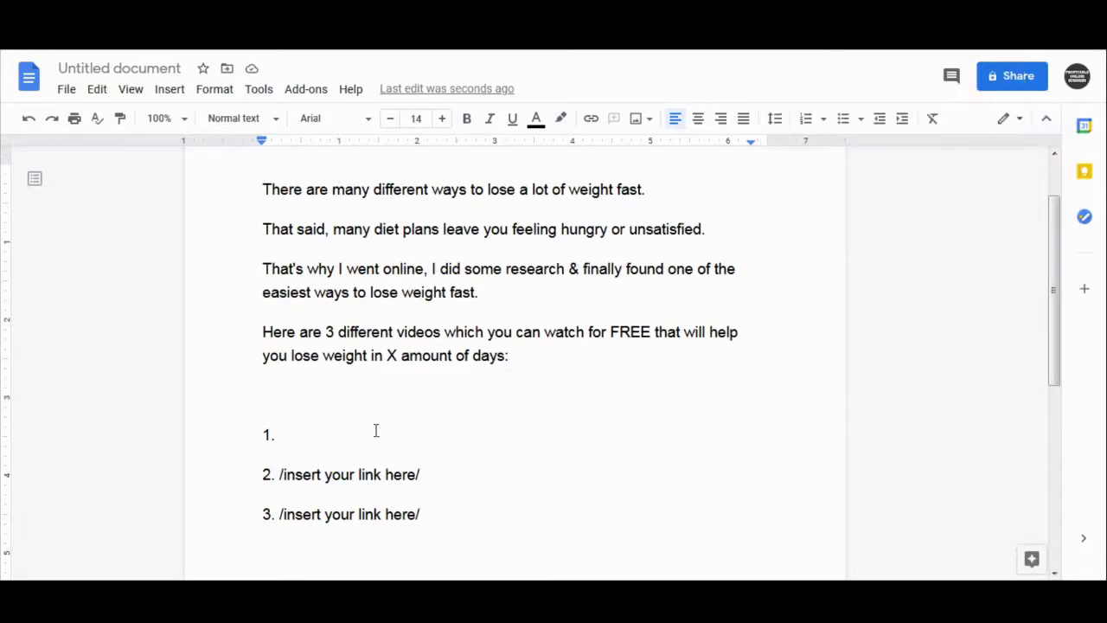
right_click(412, 316)
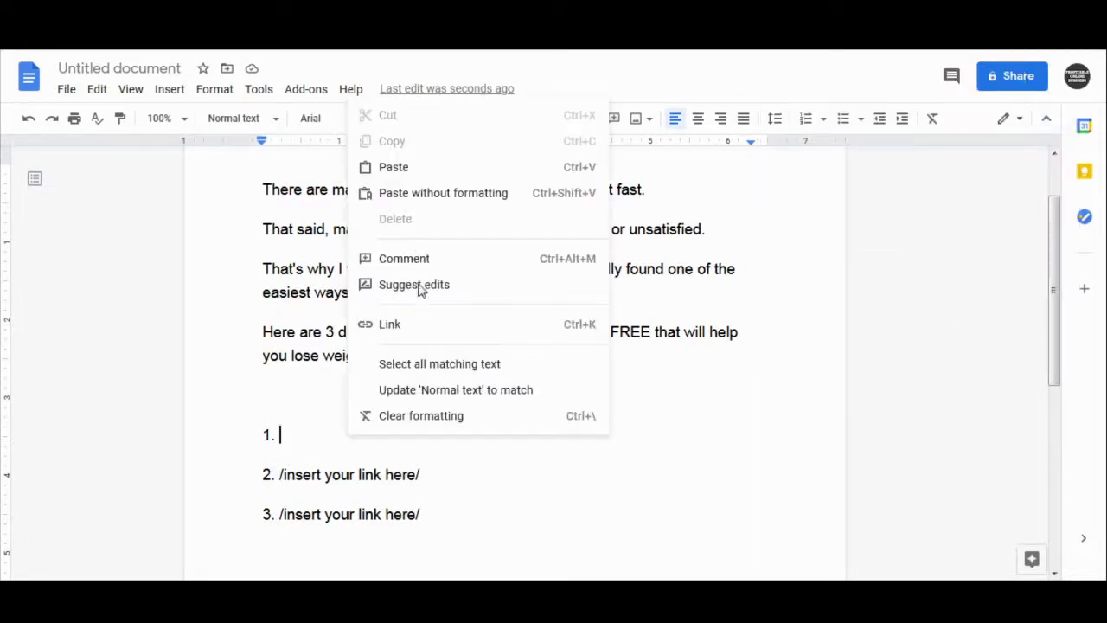
left_click(415, 170)
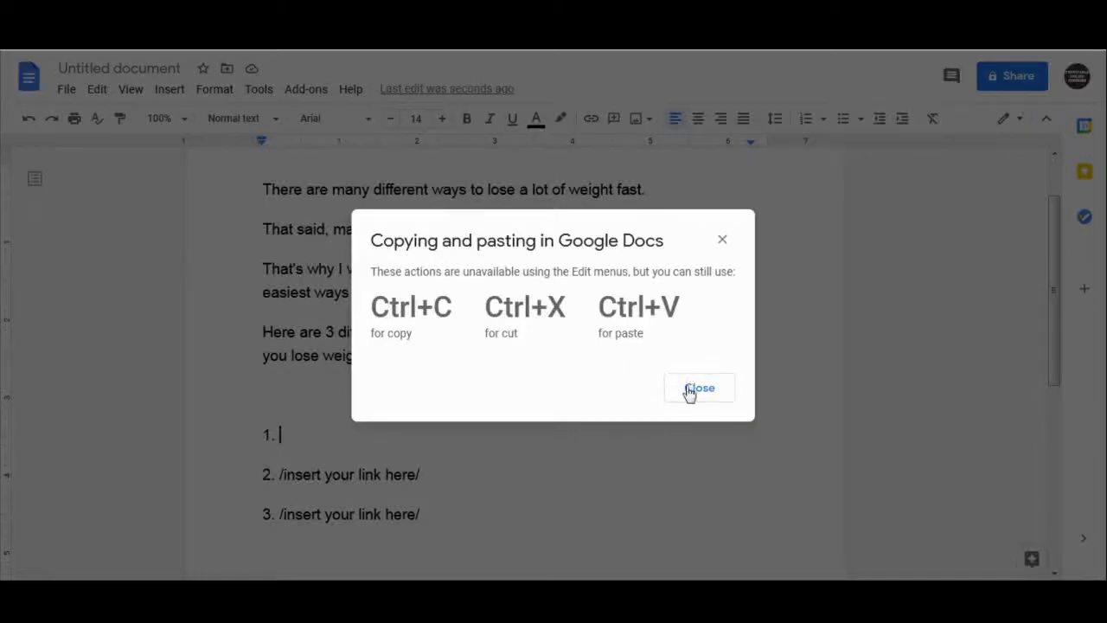
left_click(688, 389)
key("ctrl+v")
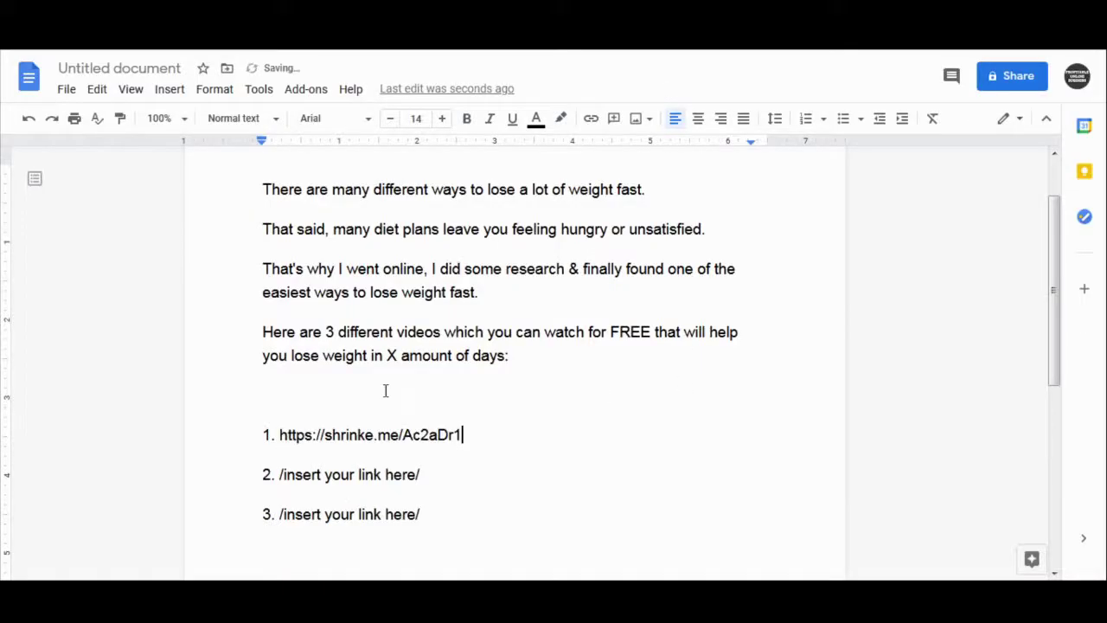
key("alt+Tab")
left_click_drag(923, 152, 757, 153)
right_click(920, 147)
left_click(962, 171)
left_click_drag(539, 473, 280, 485)
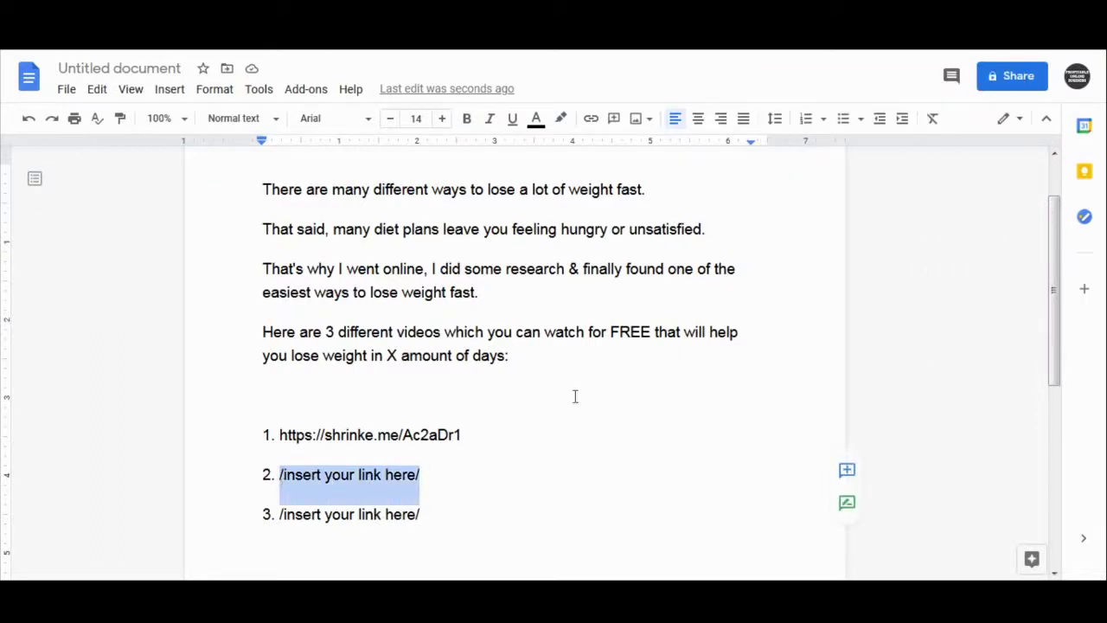
key("ctrl+v")
key("alt+Tab")
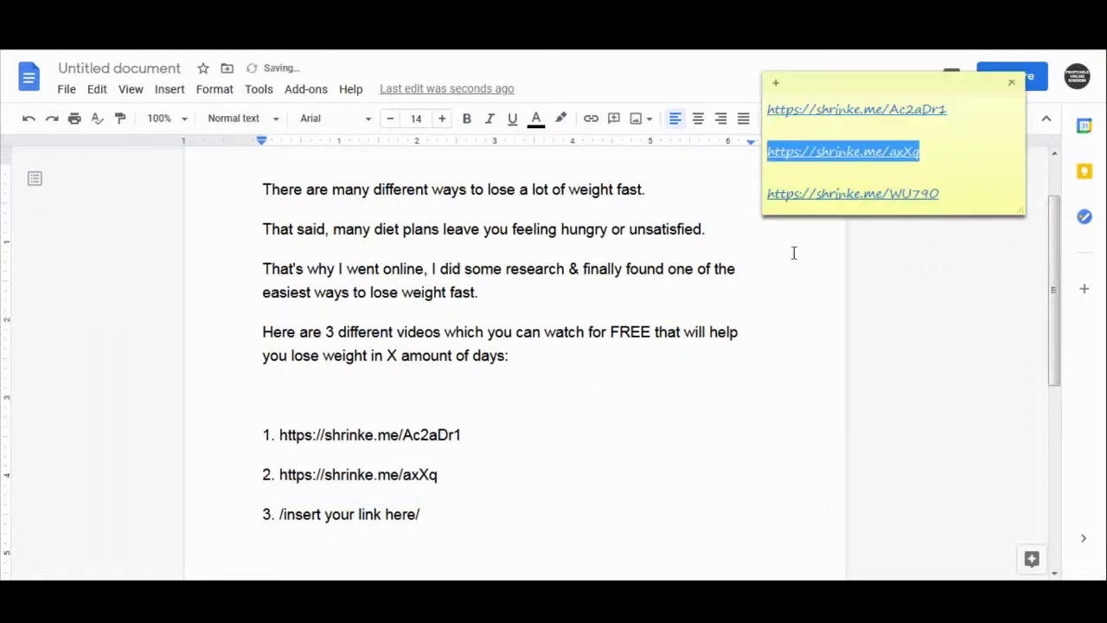
left_click_drag(941, 194, 766, 195)
right_click(941, 189)
left_click(978, 212)
left_click_drag(421, 519, 280, 520)
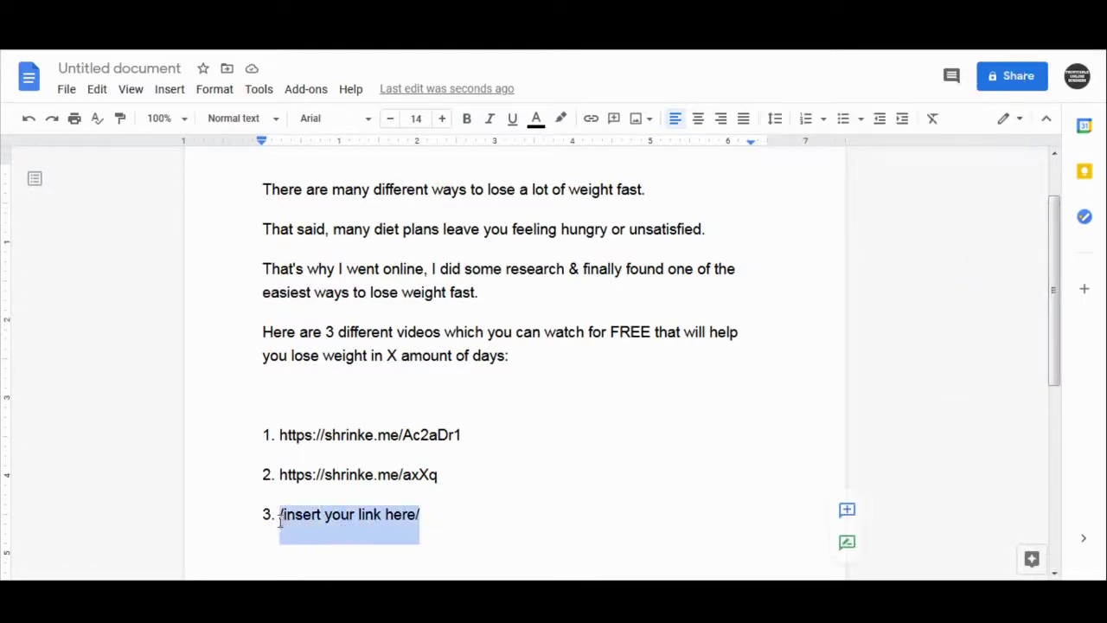
key("ctrl+v")
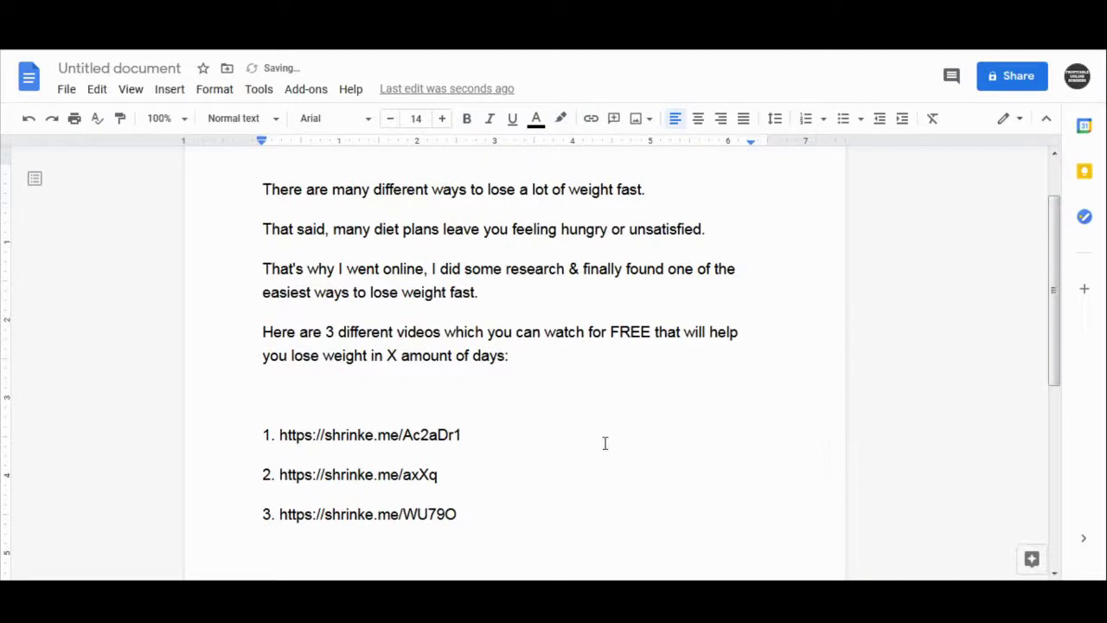
left_click_drag(555, 421, 282, 434)
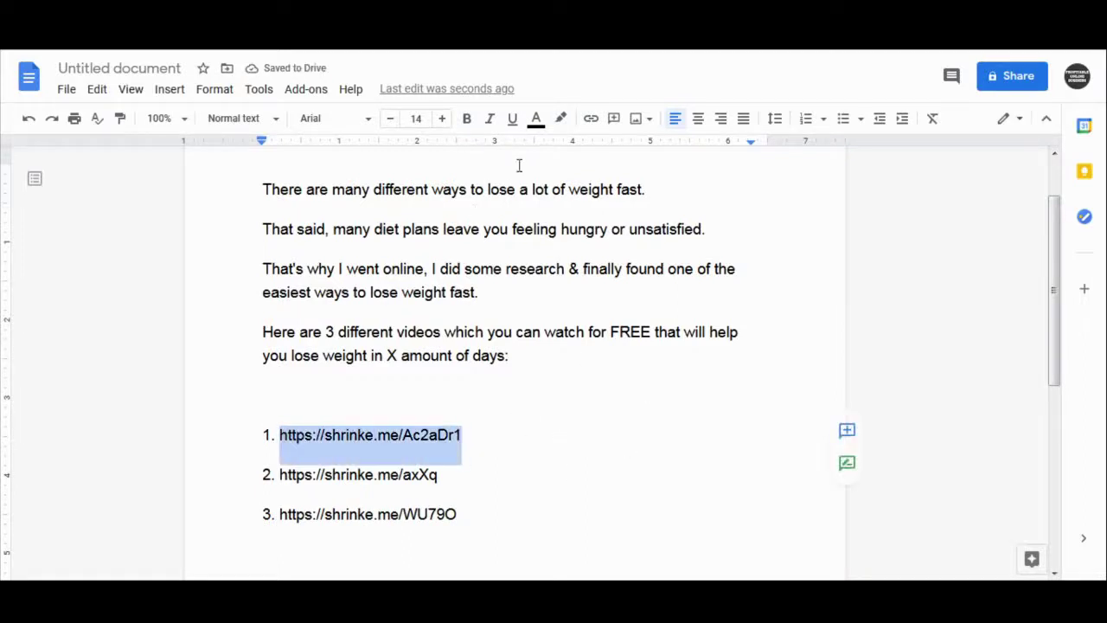
Turn the Ac2aDr1, axXq and WU79O URLs into clickable links, then navigate back out of the document.
left_click(591, 119)
left_click_drag(451, 476, 279, 475)
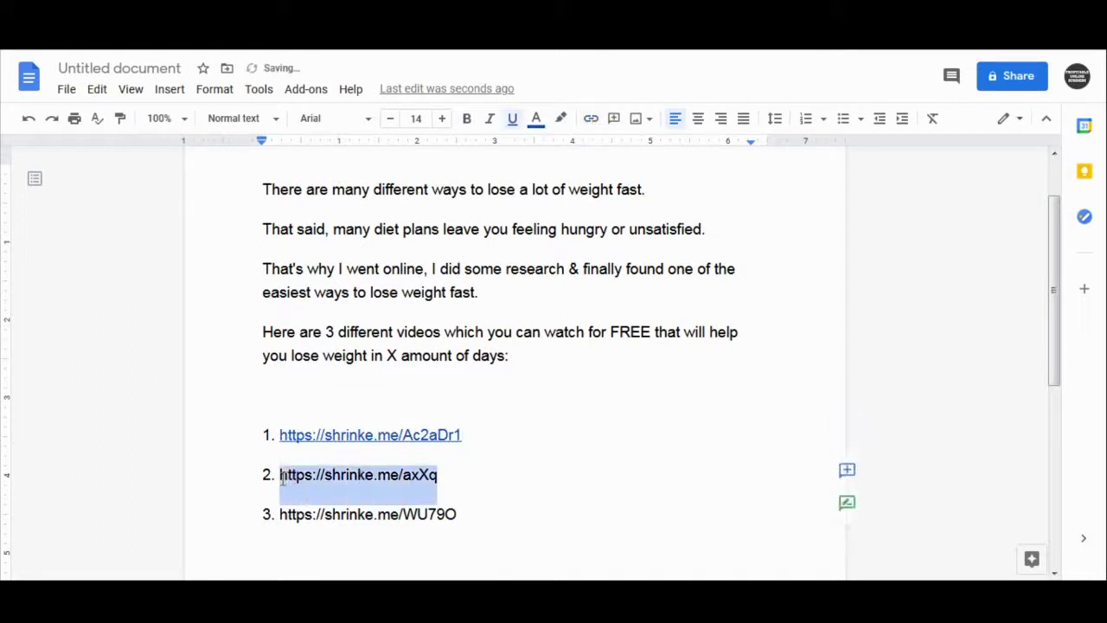
left_click(591, 118)
left_click_drag(459, 514, 280, 515)
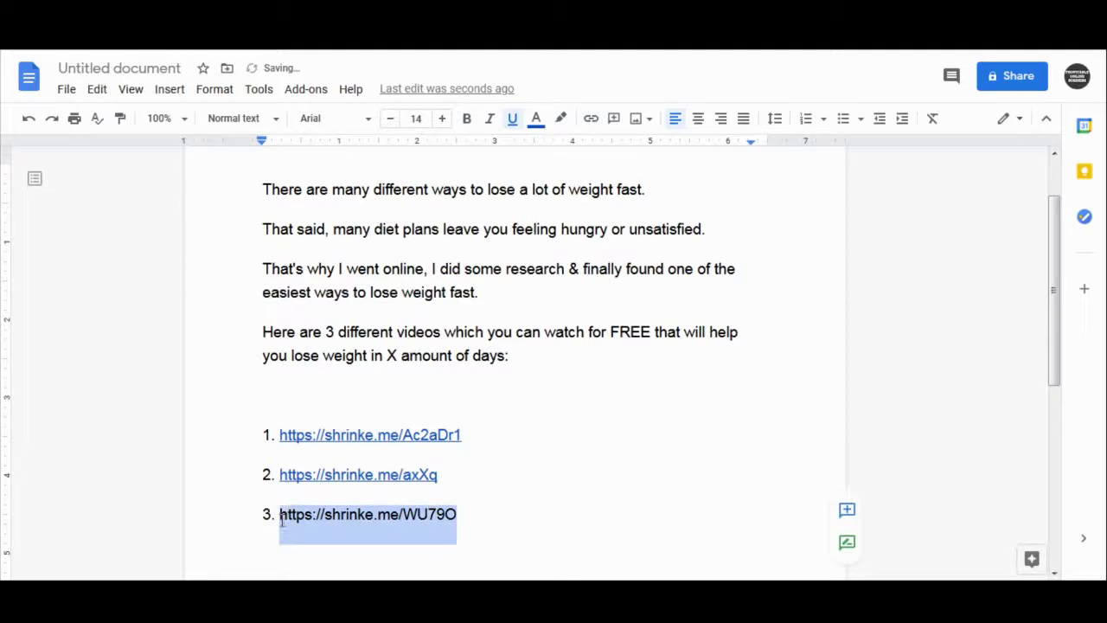
left_click(592, 118)
left_click(536, 413)
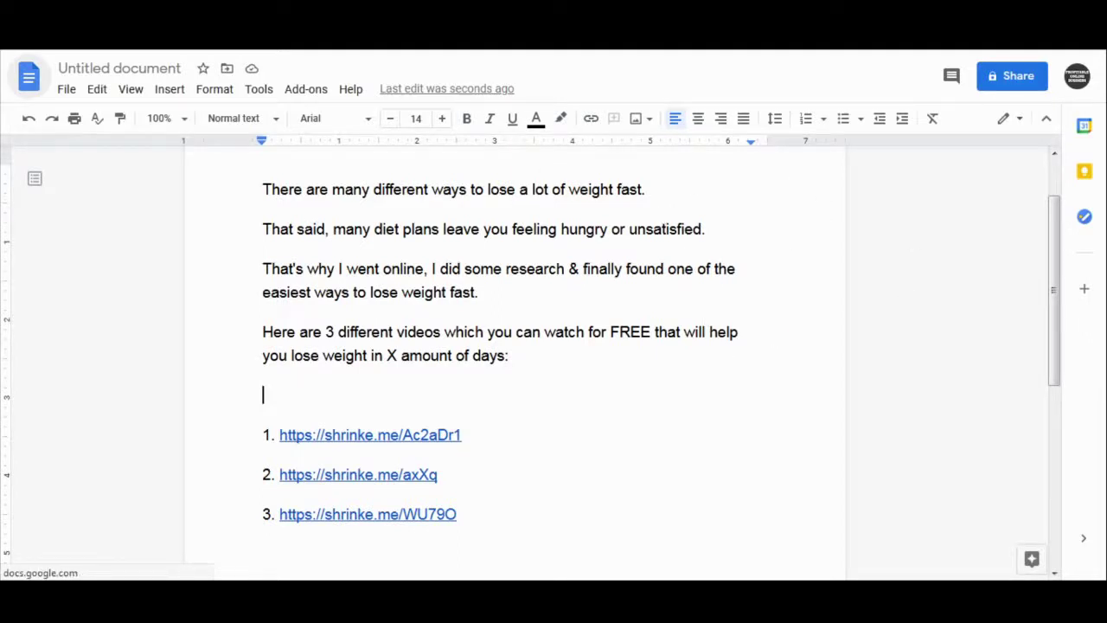
key("alt+Left")
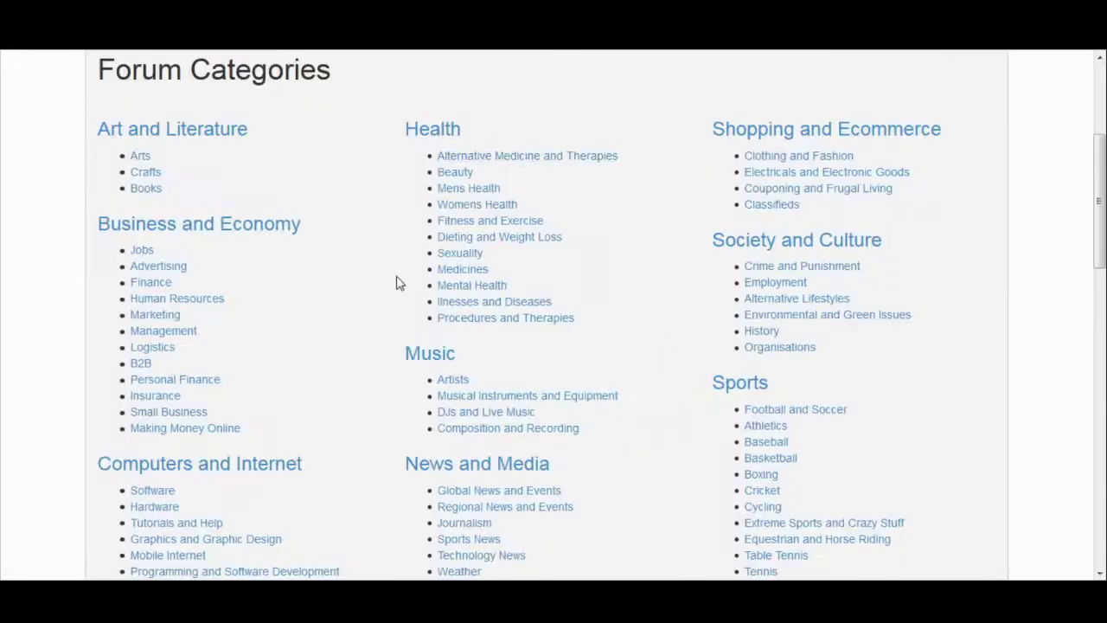
Browse FindAForum's Health categories to Dieting and Weight Loss.
scroll(398, 279, "up", 2)
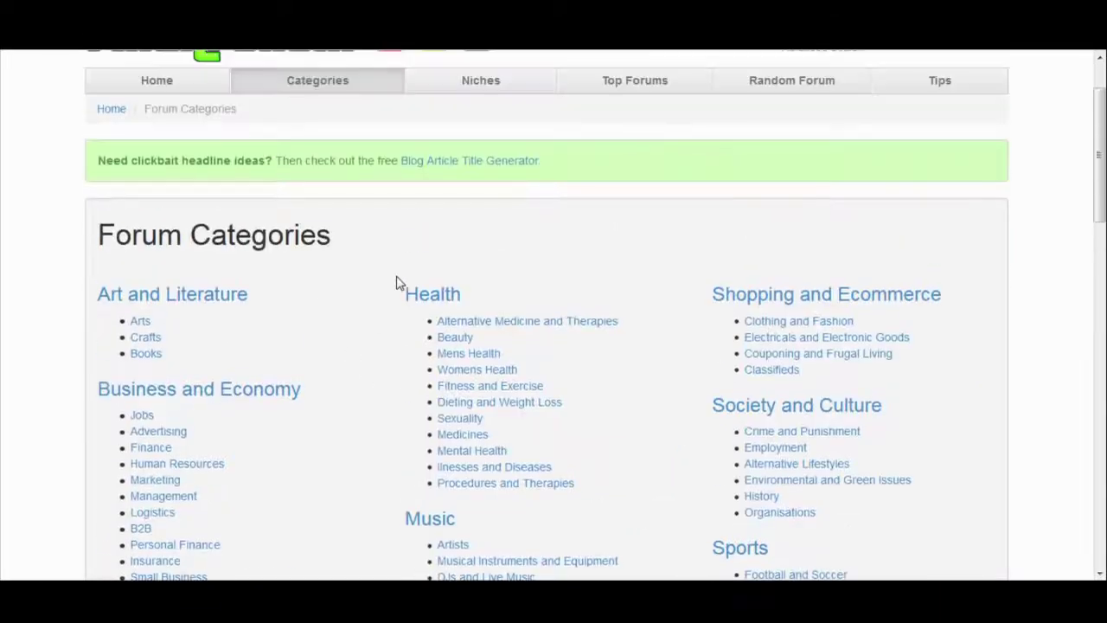
scroll(419, 260, "down", 1)
scroll(435, 242, "down", 1)
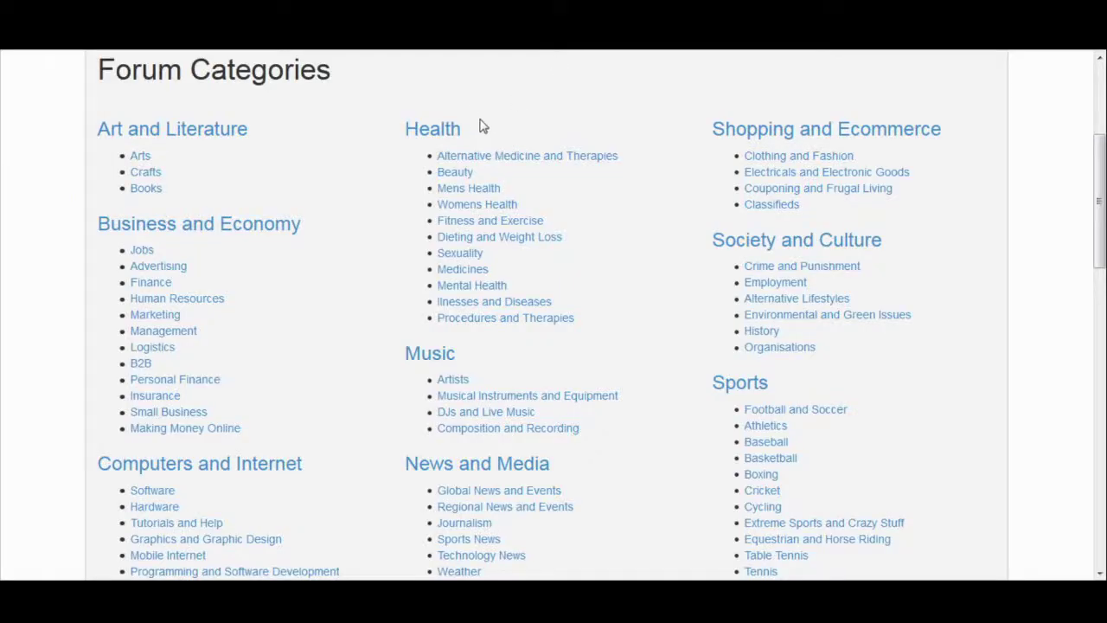
left_click_drag(482, 126, 400, 127)
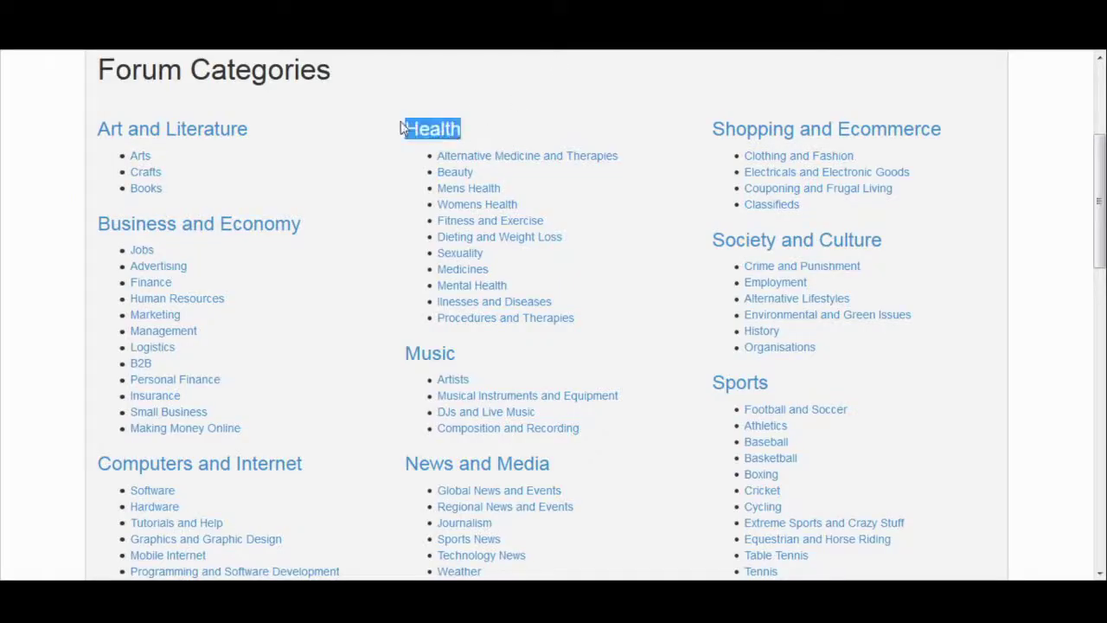
left_click_drag(555, 227, 439, 222)
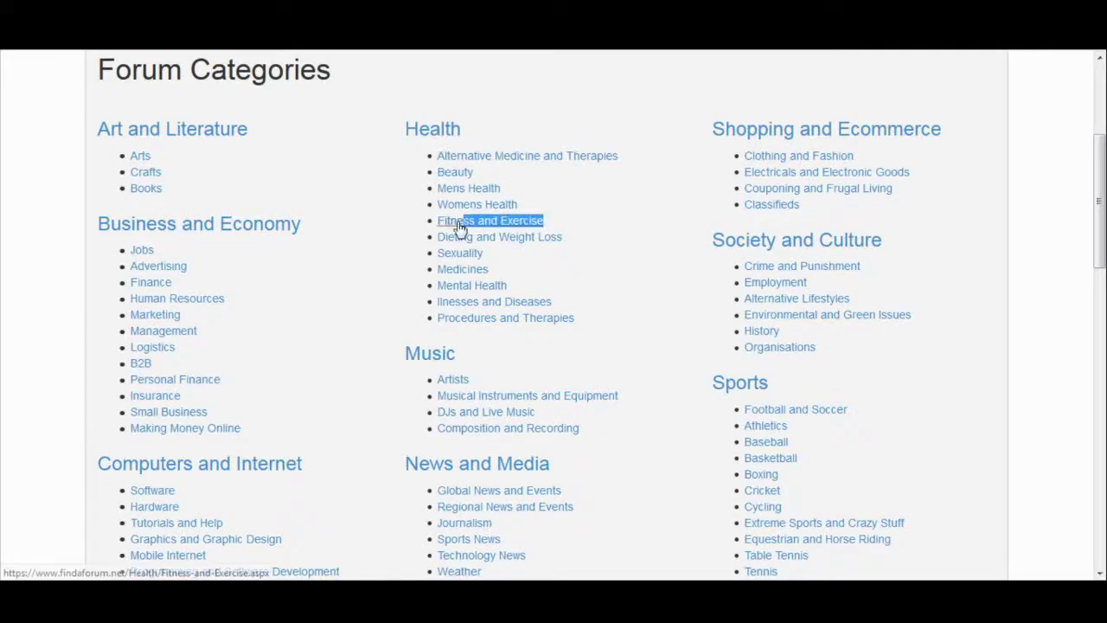
left_click_drag(600, 244, 439, 243)
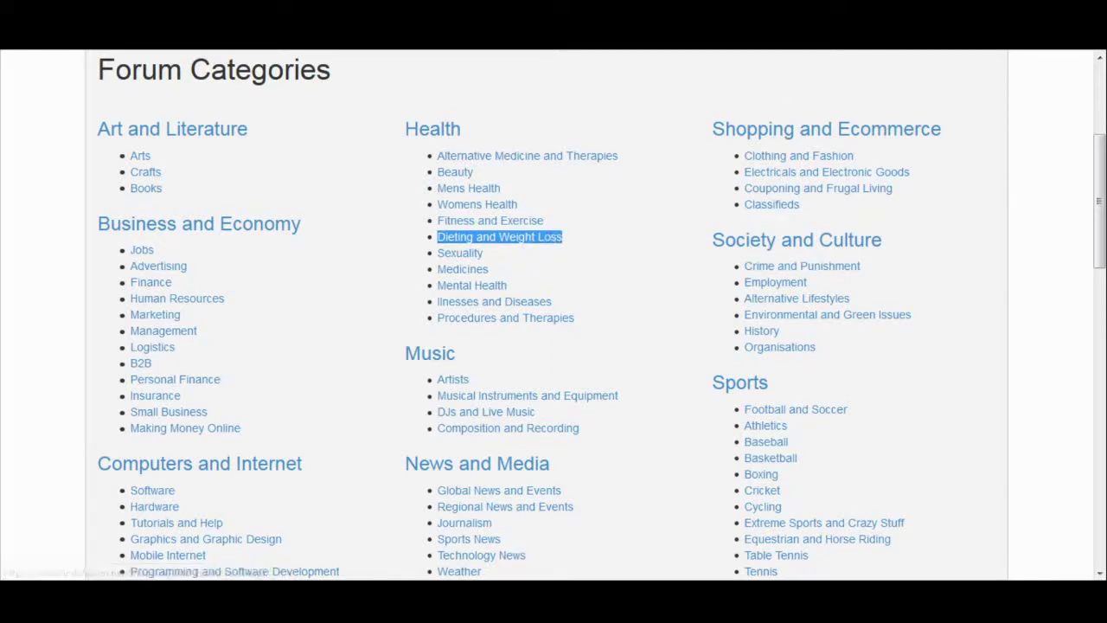
Review the Dieting and Weight Loss forums list, then open the Google Docs File menu.
scroll(683, 288, "down", 1)
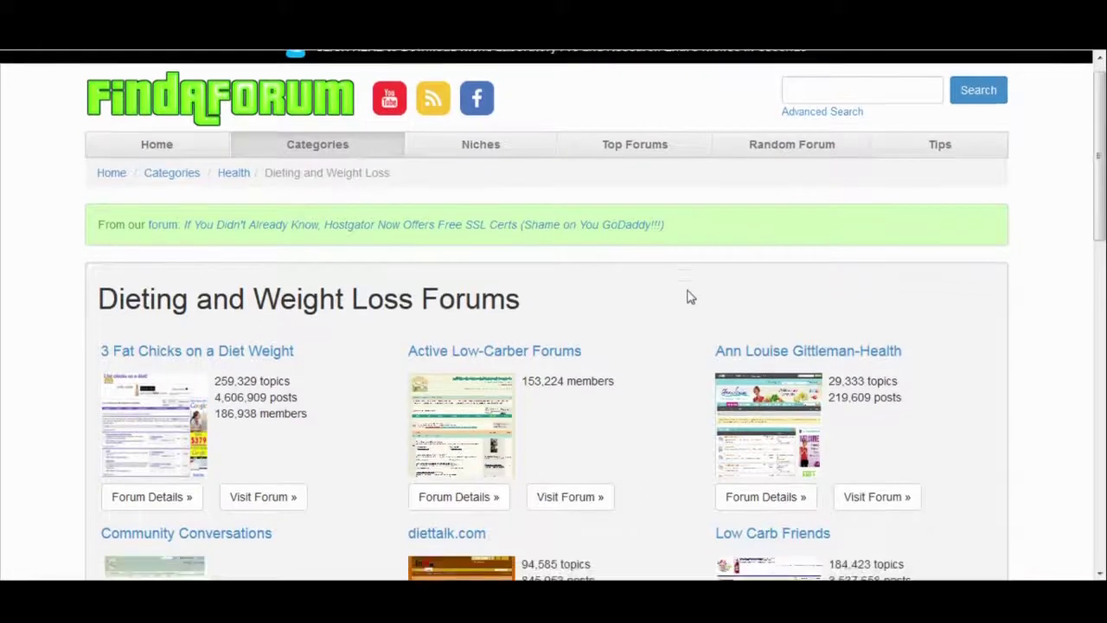
scroll(682, 272, "down", 1)
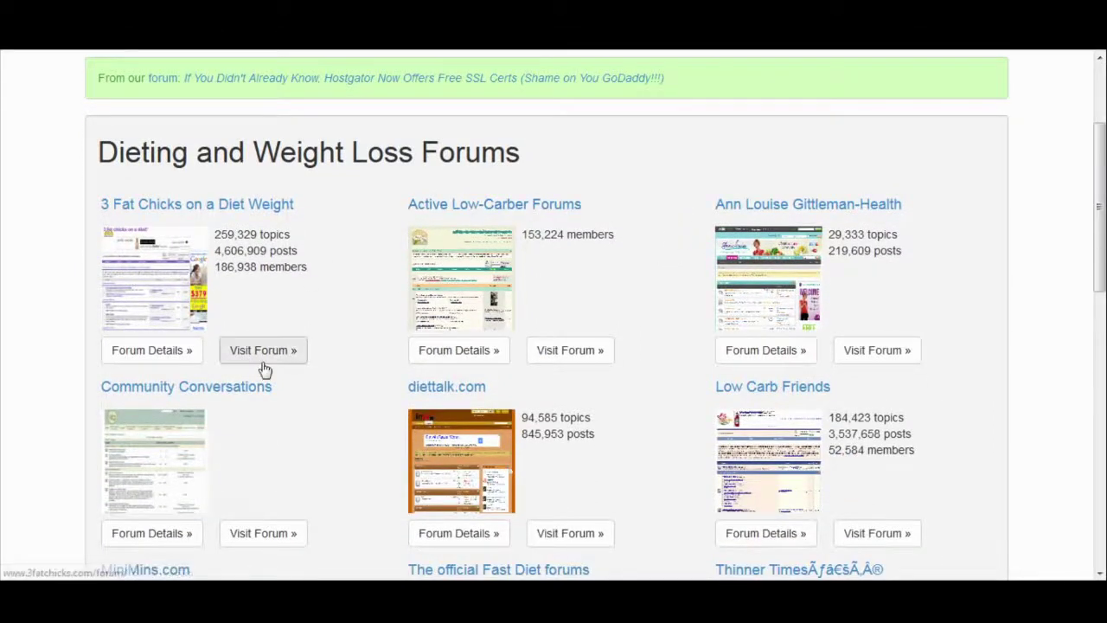
left_click_drag(326, 270, 216, 285)
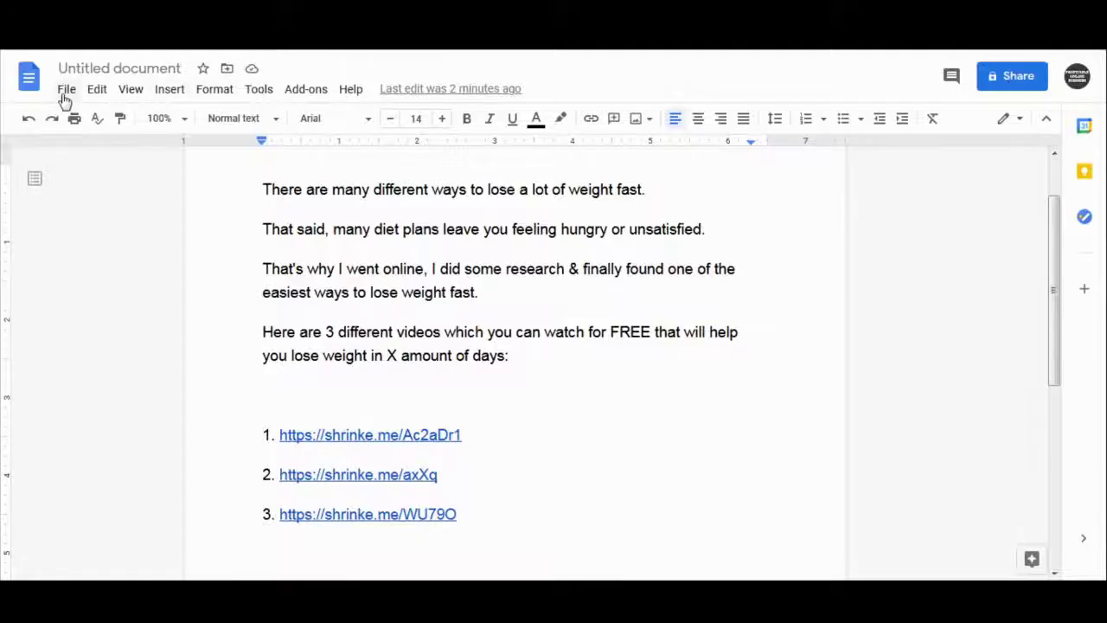
left_click(66, 92)
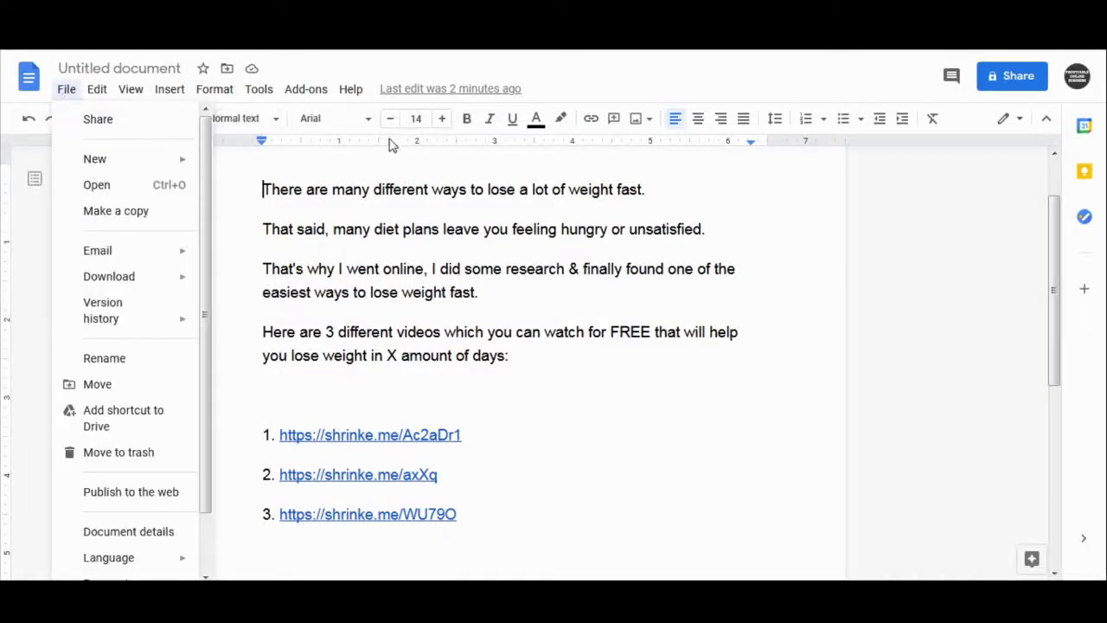